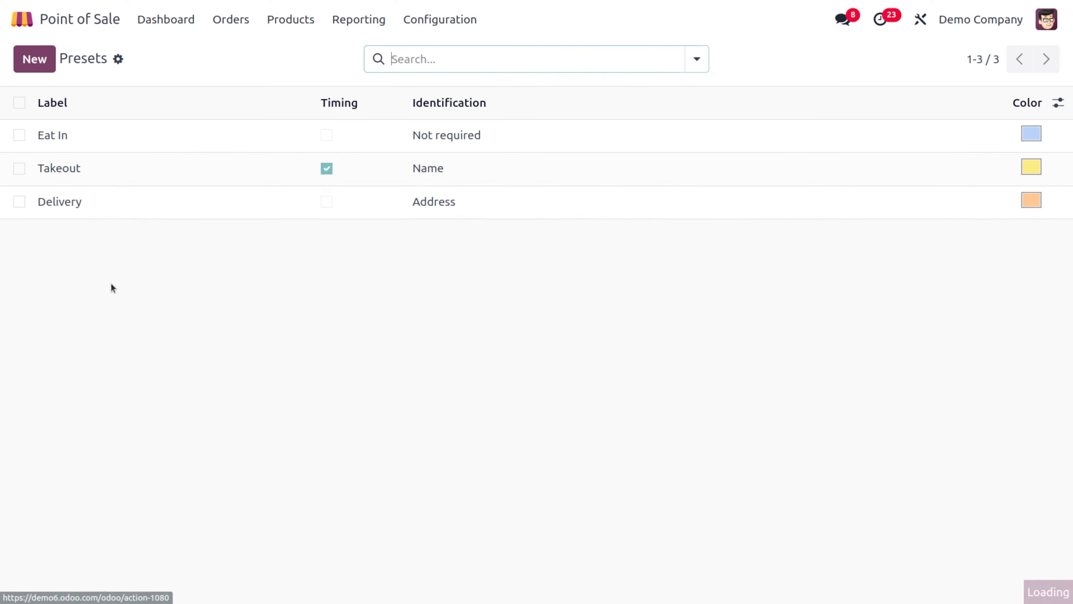
# Open the Delivery preset, set its pricelist to Benelux (USD) and enable Timing.
pyautogui.click(113, 206)
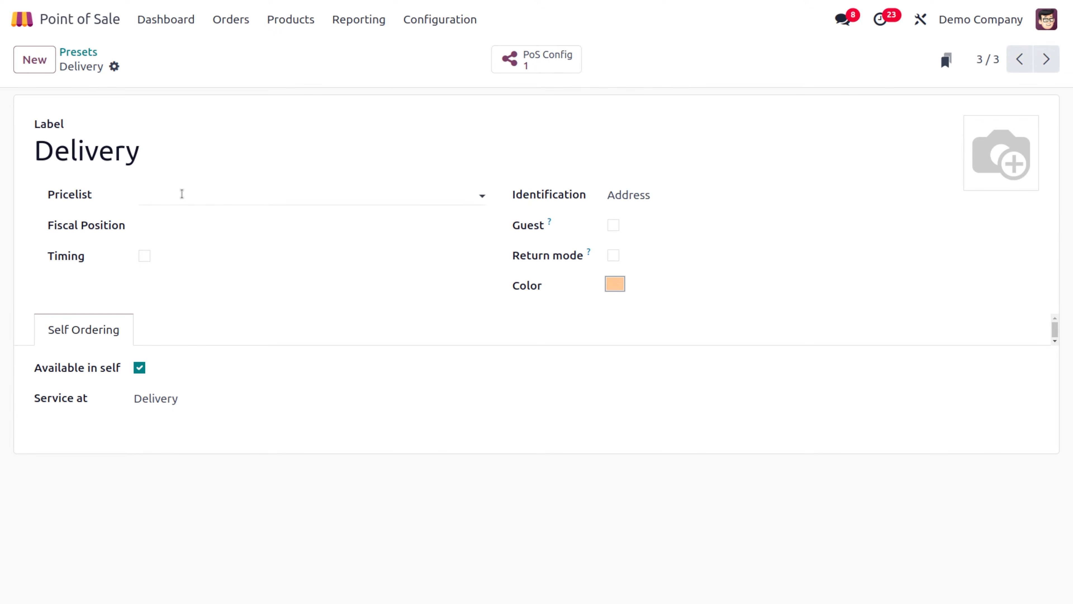
pyautogui.click(181, 193)
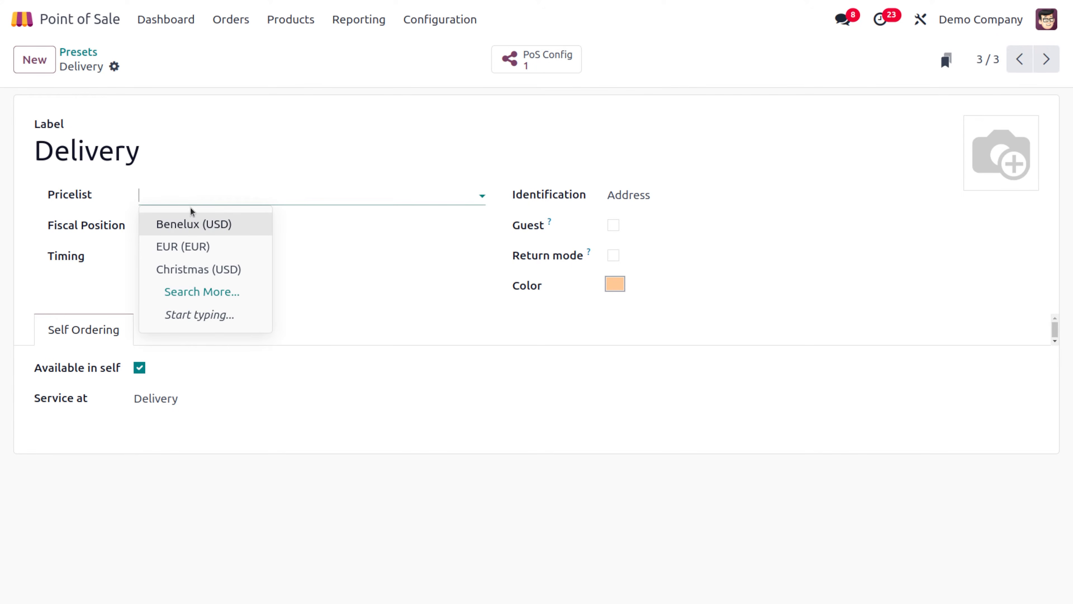
pyautogui.click(201, 221)
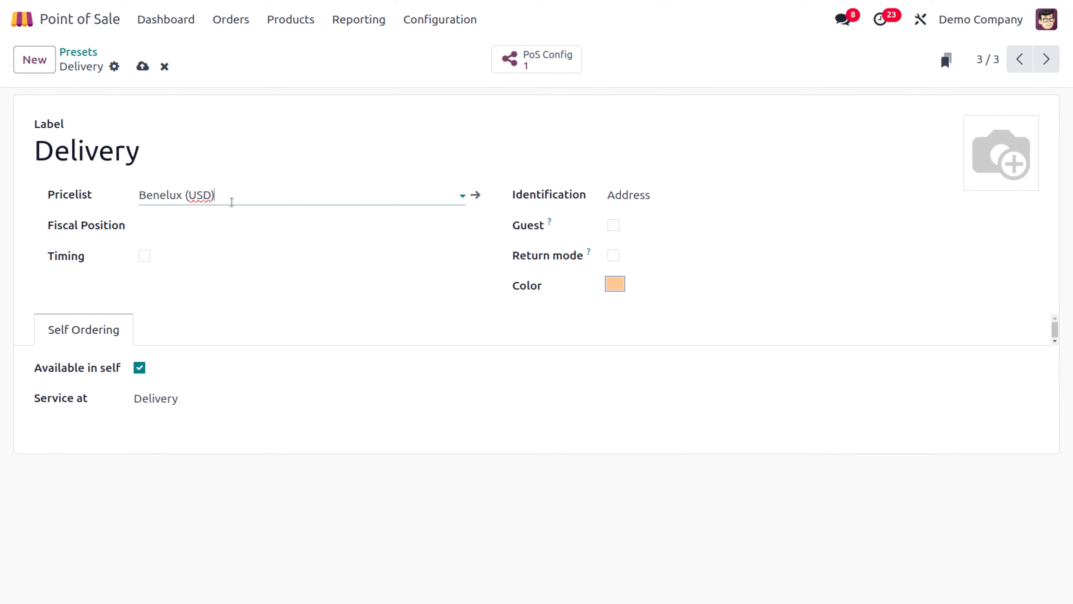
pyautogui.click(146, 256)
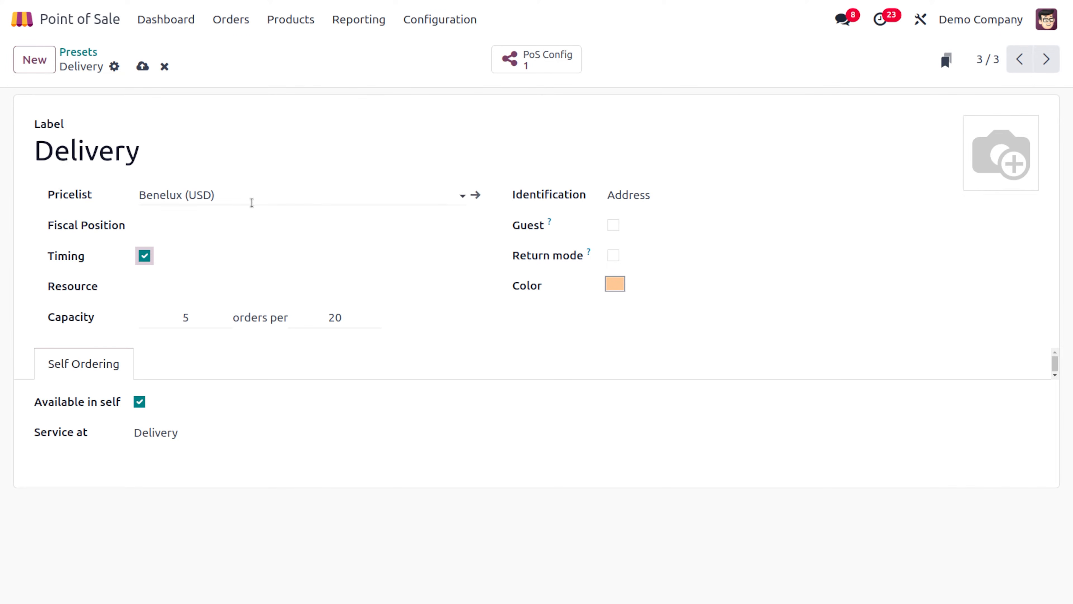
pyautogui.click(178, 284)
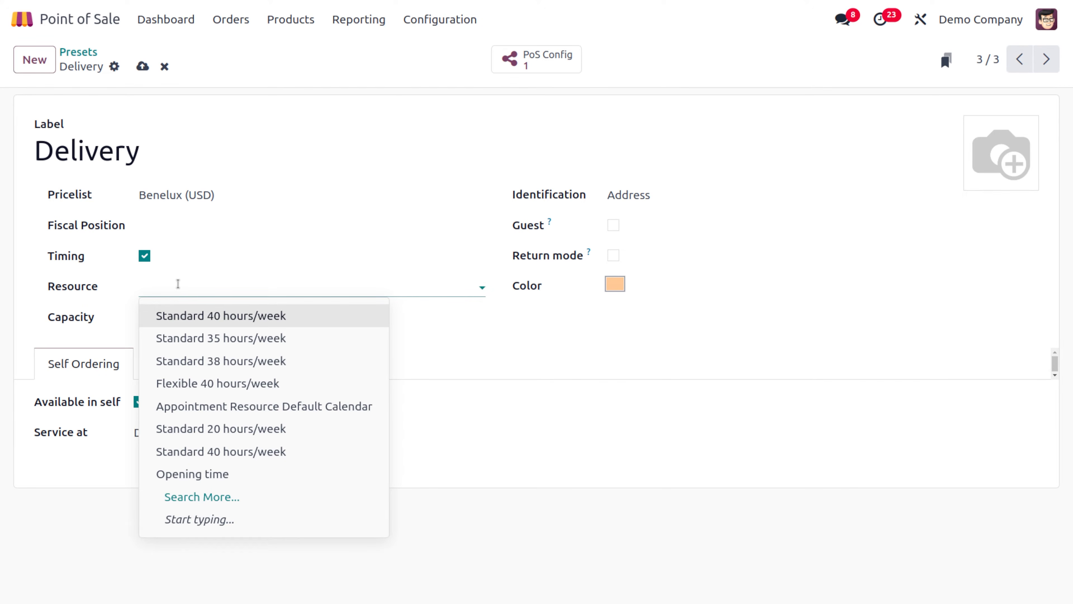
pyautogui.click(637, 196)
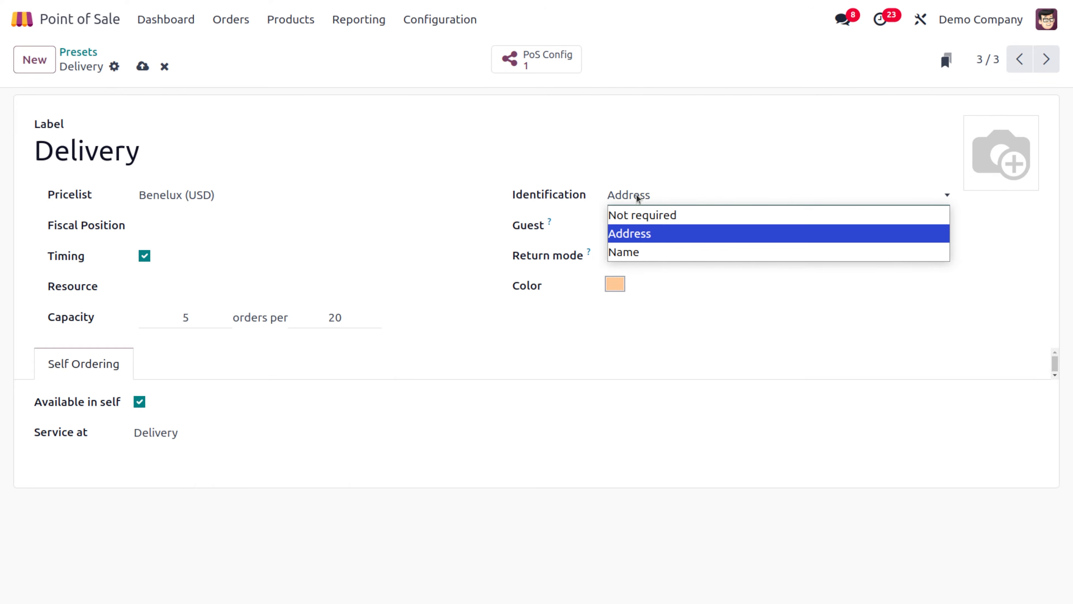
# Clear the Delivery preset's pricelist, enable the Guest option and save the preset.
pyautogui.click(217, 193)
pyautogui.click(218, 193)
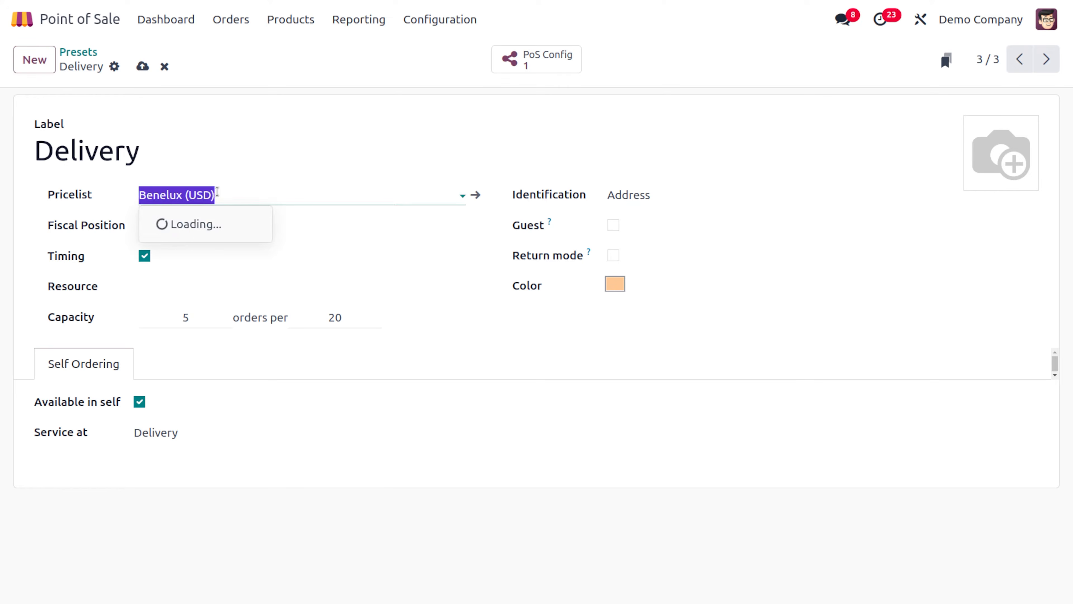
pyautogui.press('BackSpace')
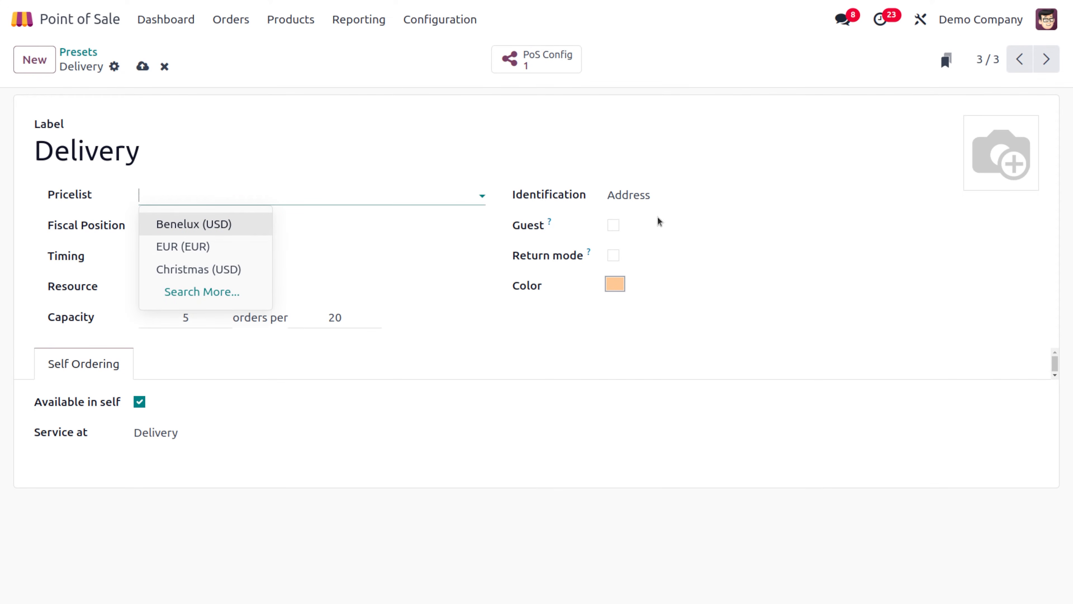
pyautogui.click(616, 226)
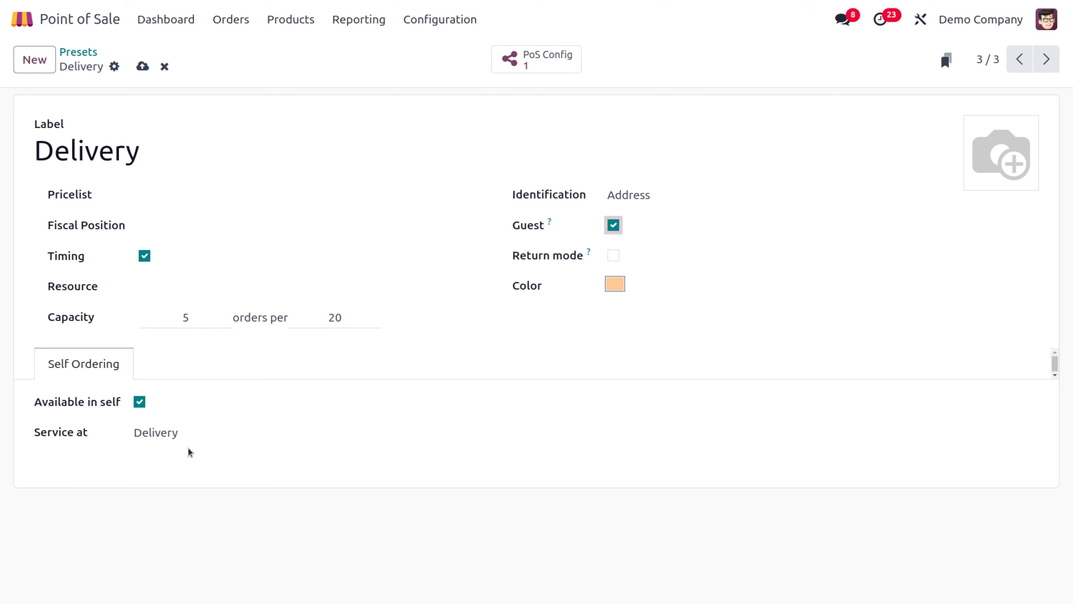
pyautogui.click(198, 438)
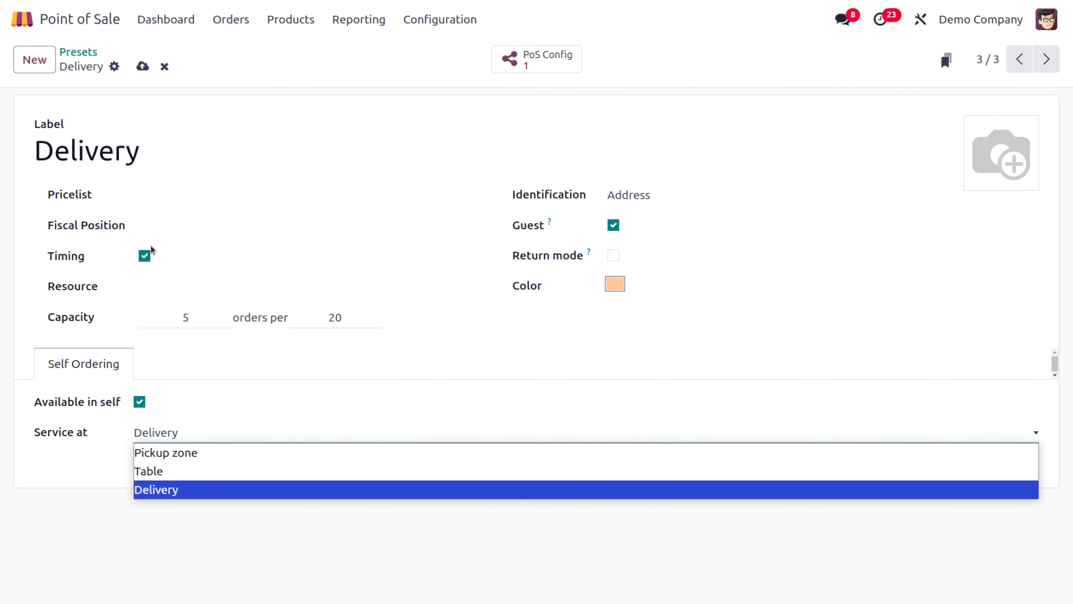
pyautogui.click(143, 67)
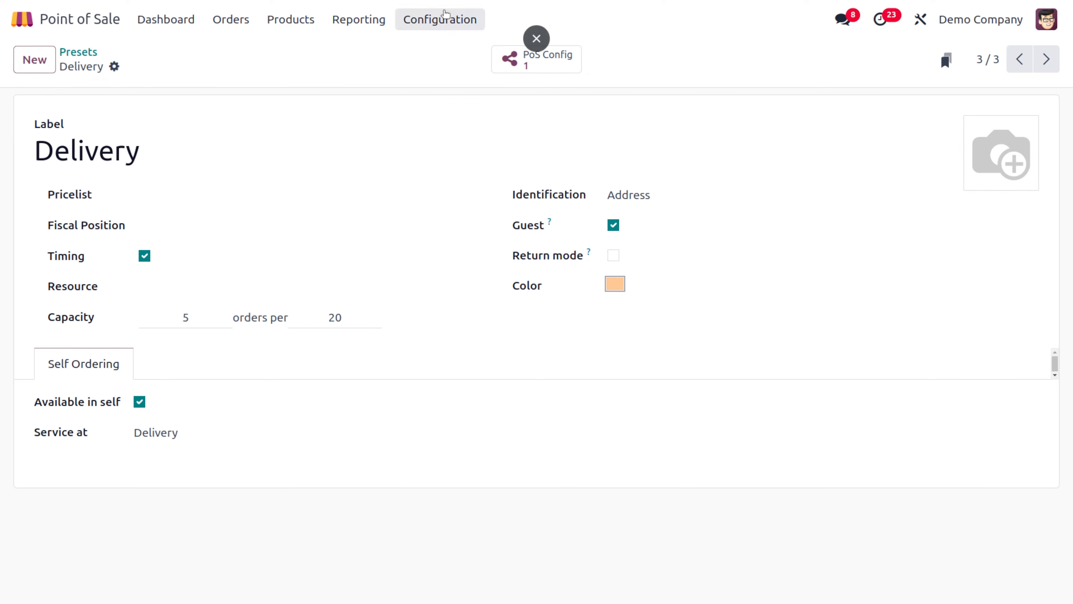
# Open the Point of Sale settings and enable Take out / Delivery / Members for the Bakery Shop.
pyautogui.click(441, 19)
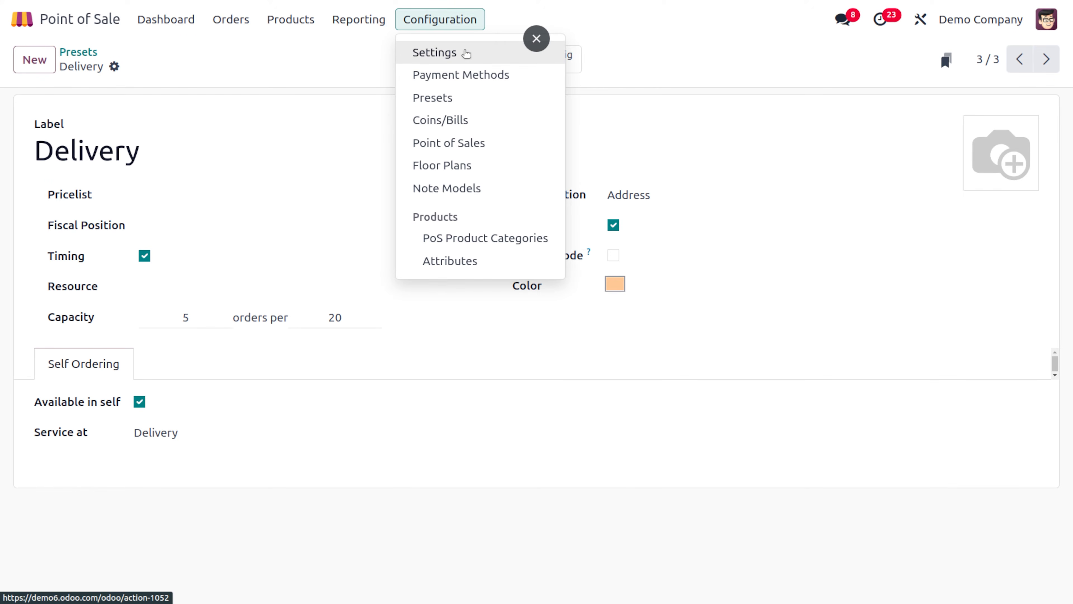
pyautogui.click(466, 54)
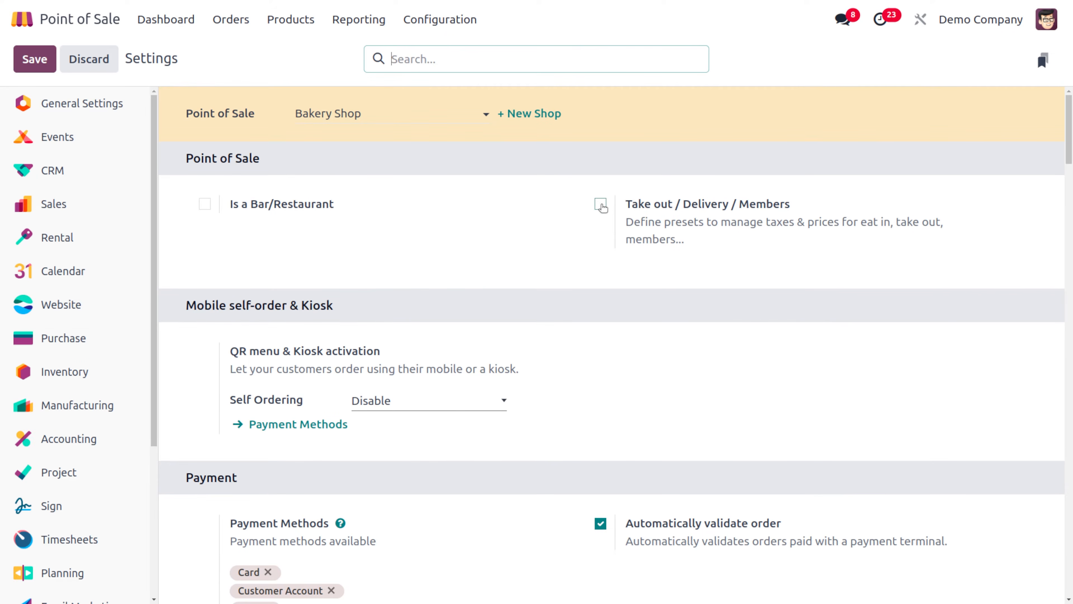
pyautogui.click(601, 206)
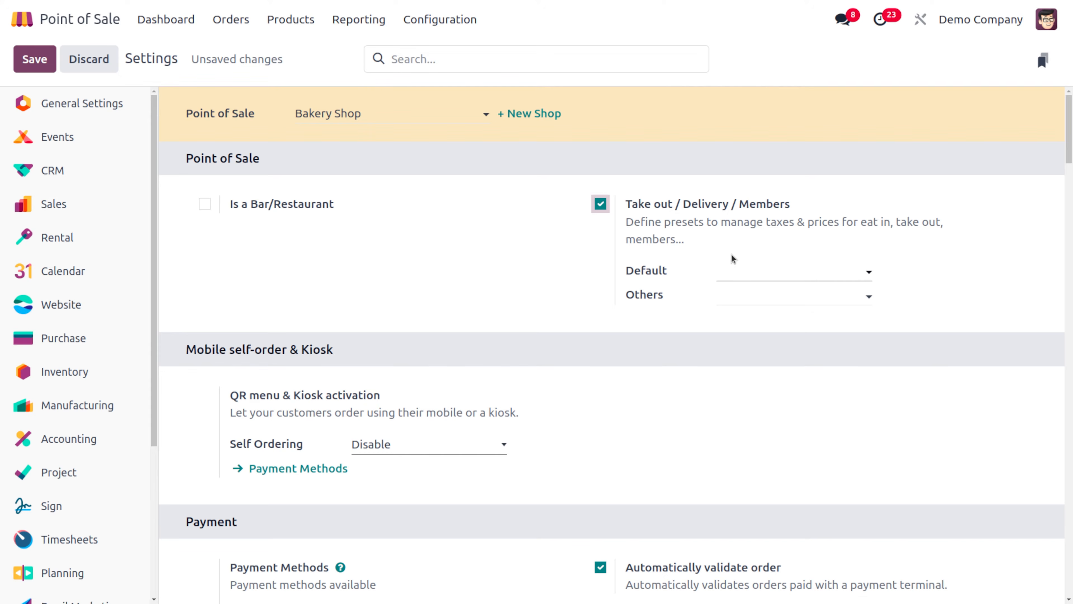
pyautogui.click(743, 263)
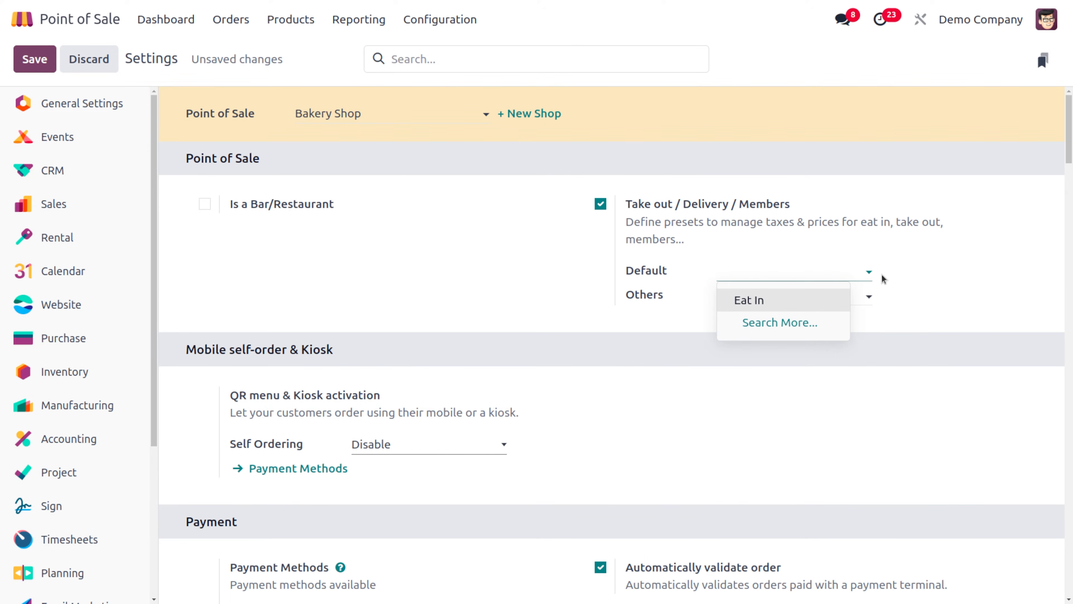
pyautogui.click(911, 282)
# Add Eat In, Takeout and Delivery as the other presets of the Bakery Shop.
pyautogui.click(773, 300)
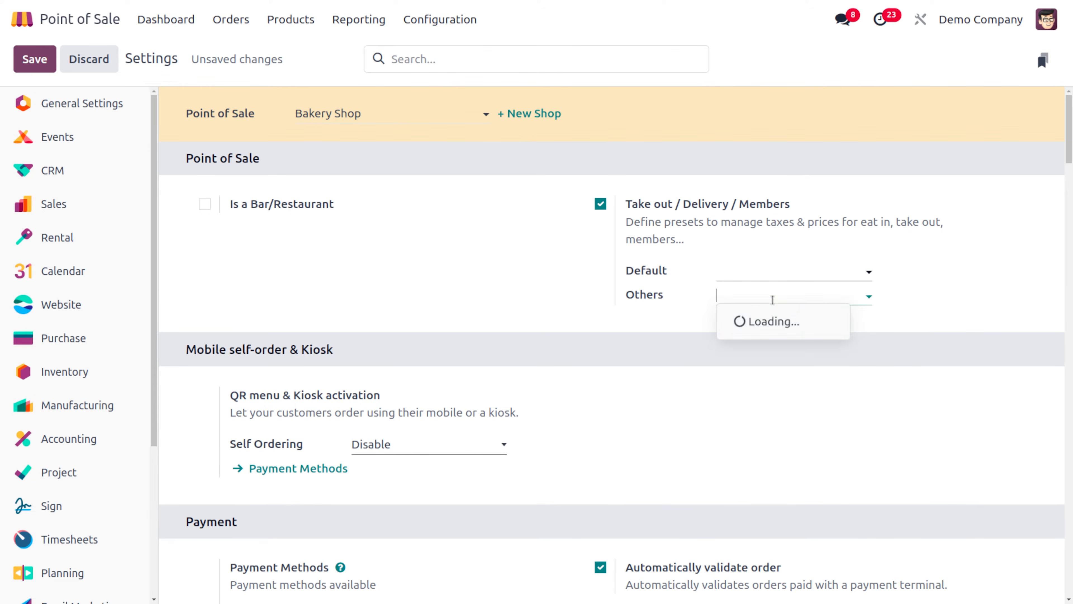
pyautogui.click(786, 322)
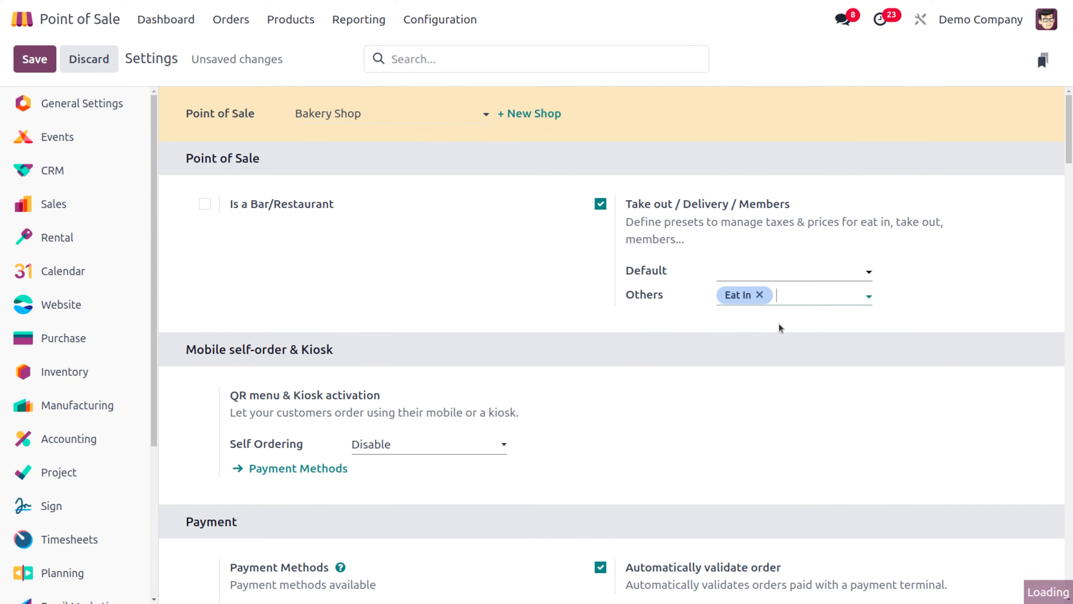
pyautogui.click(791, 295)
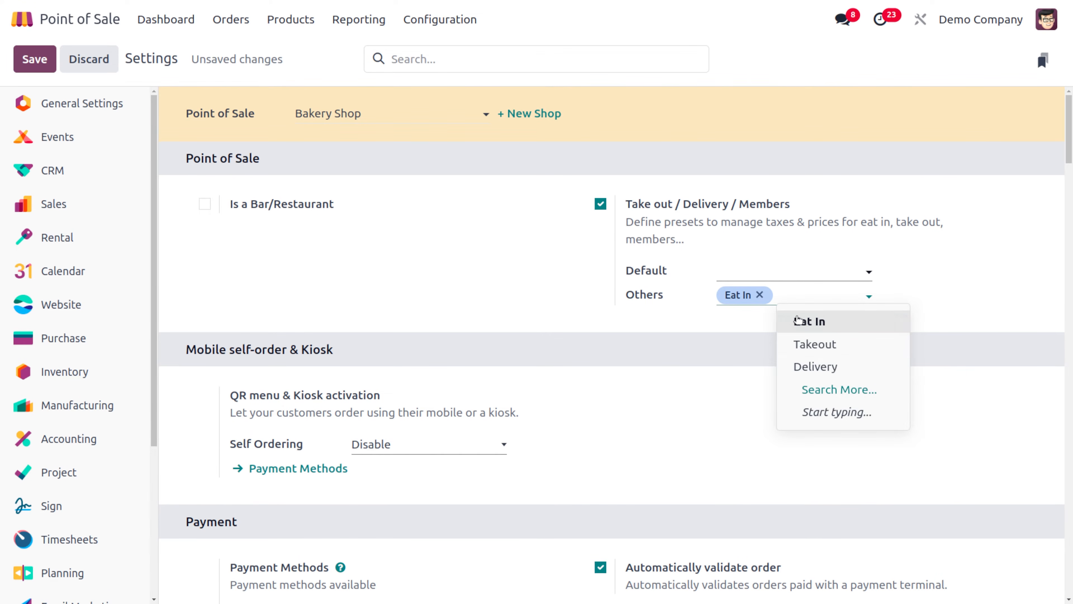
pyautogui.click(826, 345)
pyautogui.click(830, 307)
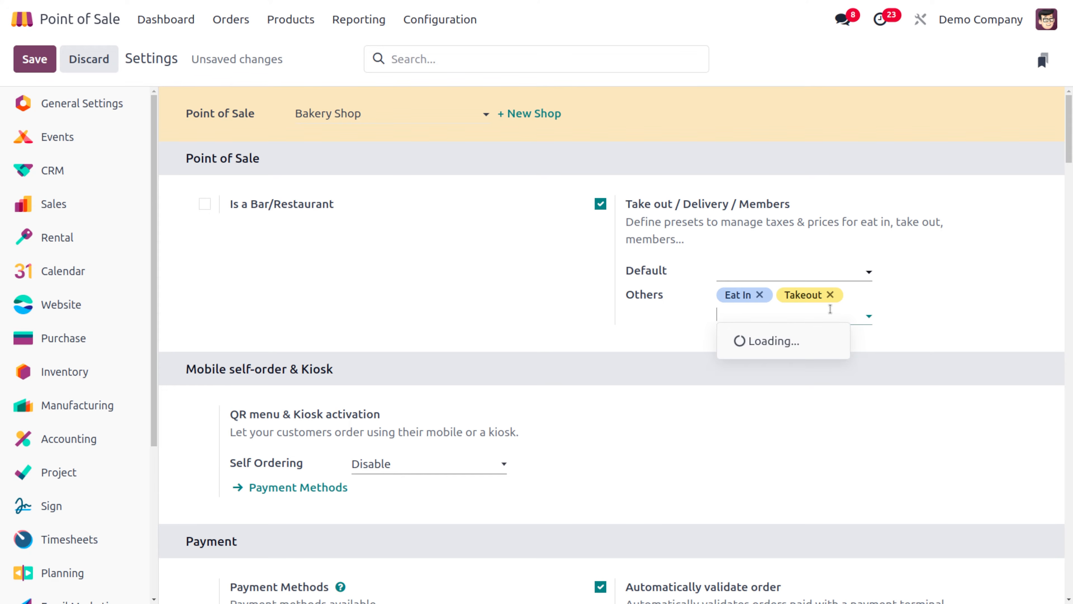
pyautogui.click(793, 382)
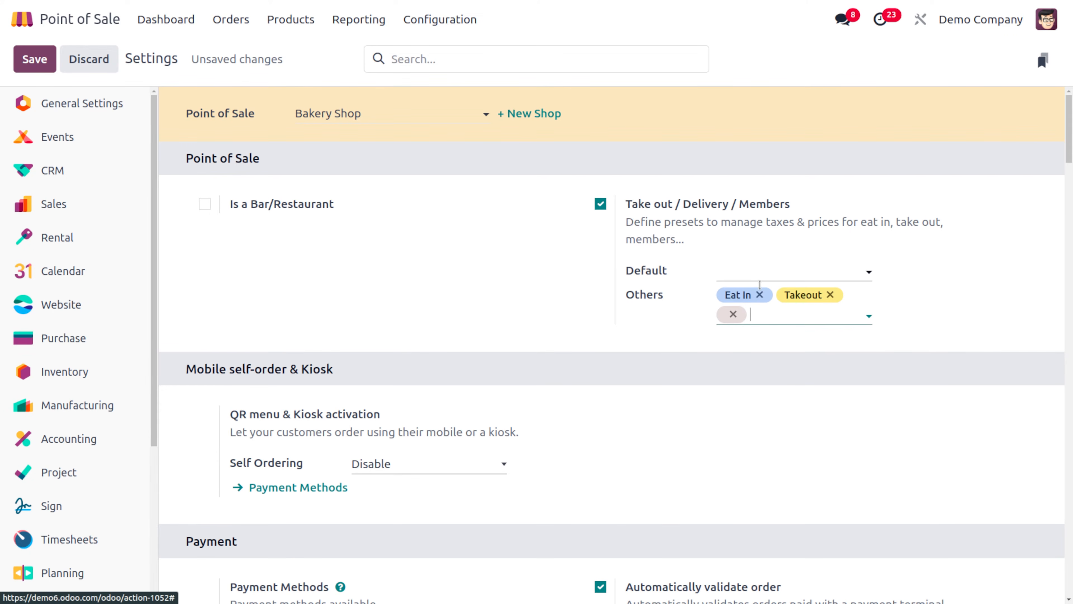
# Set the Bakery Shop's default preset to Eat In and save the settings.
pyautogui.click(762, 269)
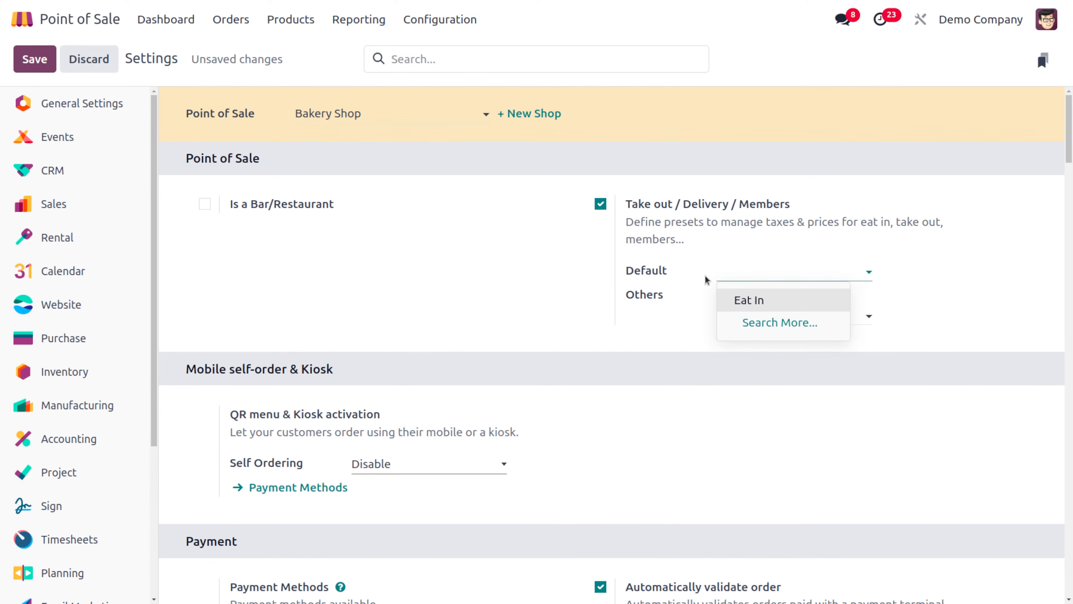
pyautogui.click(744, 299)
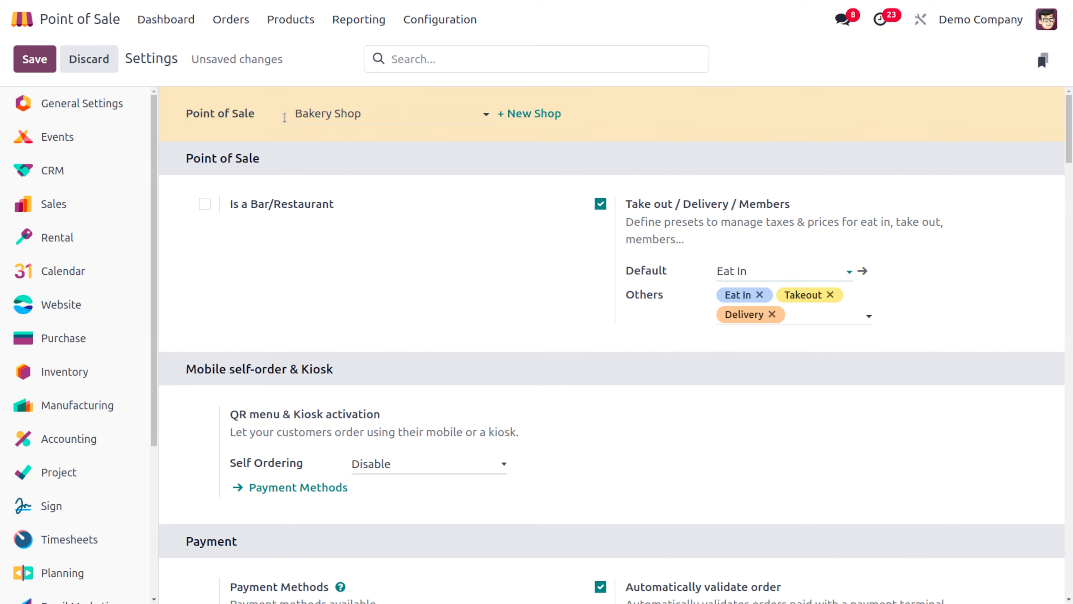
pyautogui.click(40, 64)
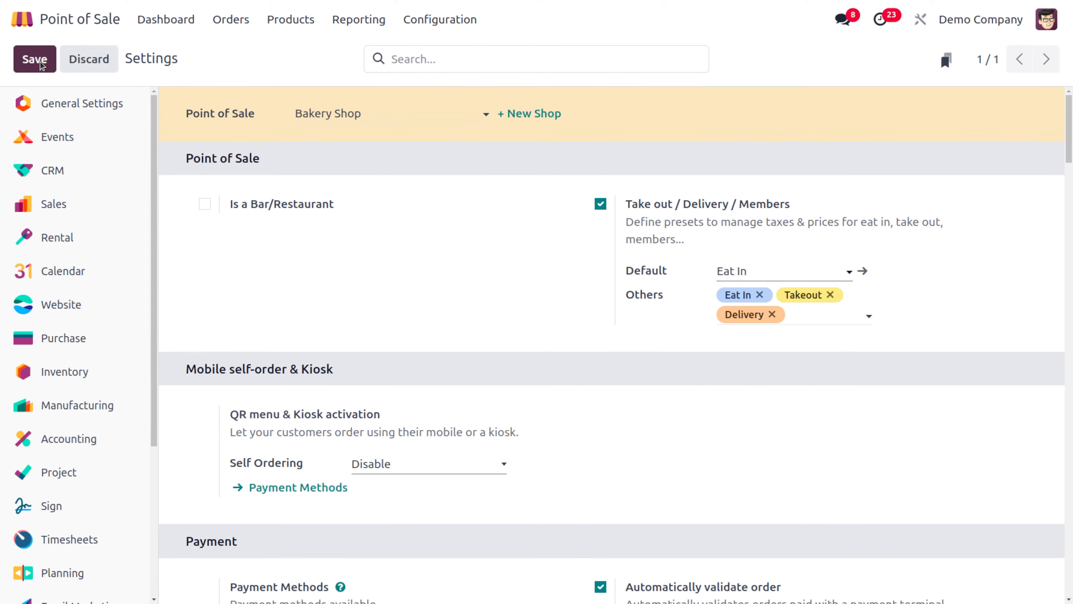
# Go to the Point of Sale dashboard and open the Restaurant's register, confirming its opening control.
pyautogui.click(190, 19)
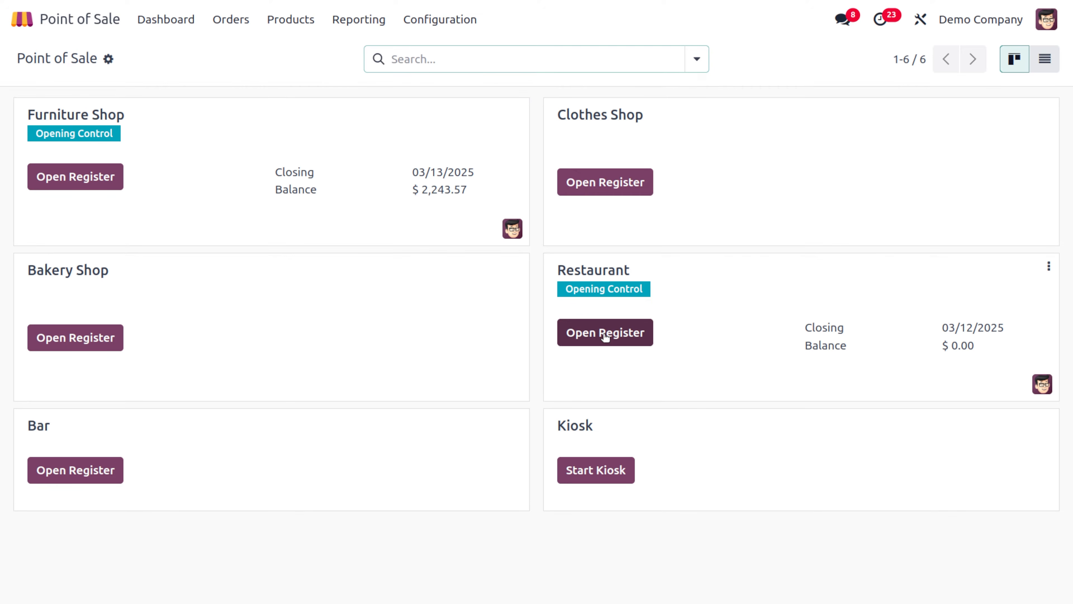
pyautogui.click(604, 334)
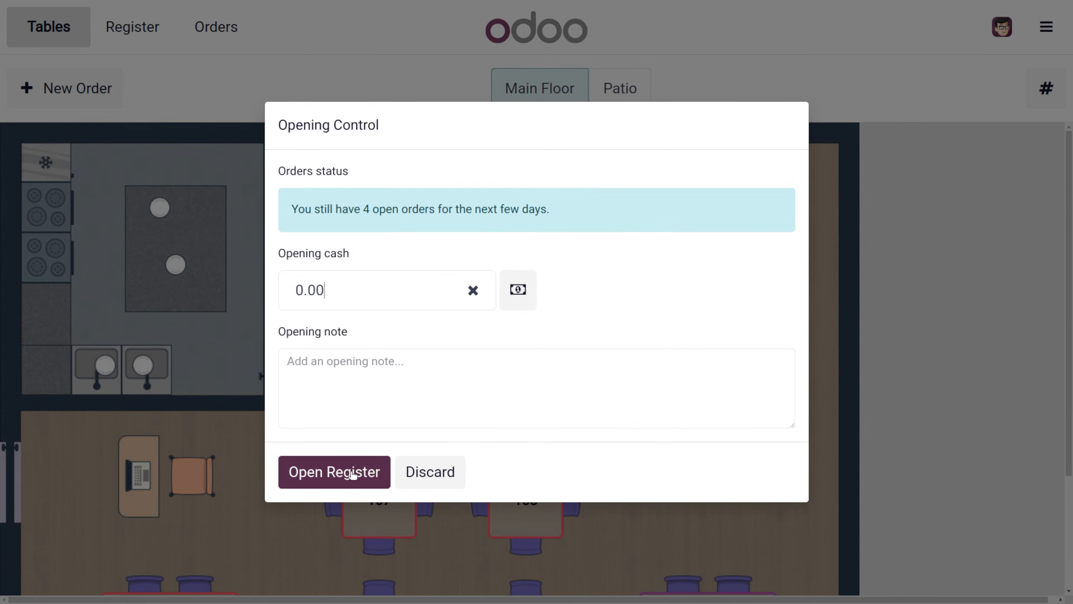
pyautogui.click(353, 472)
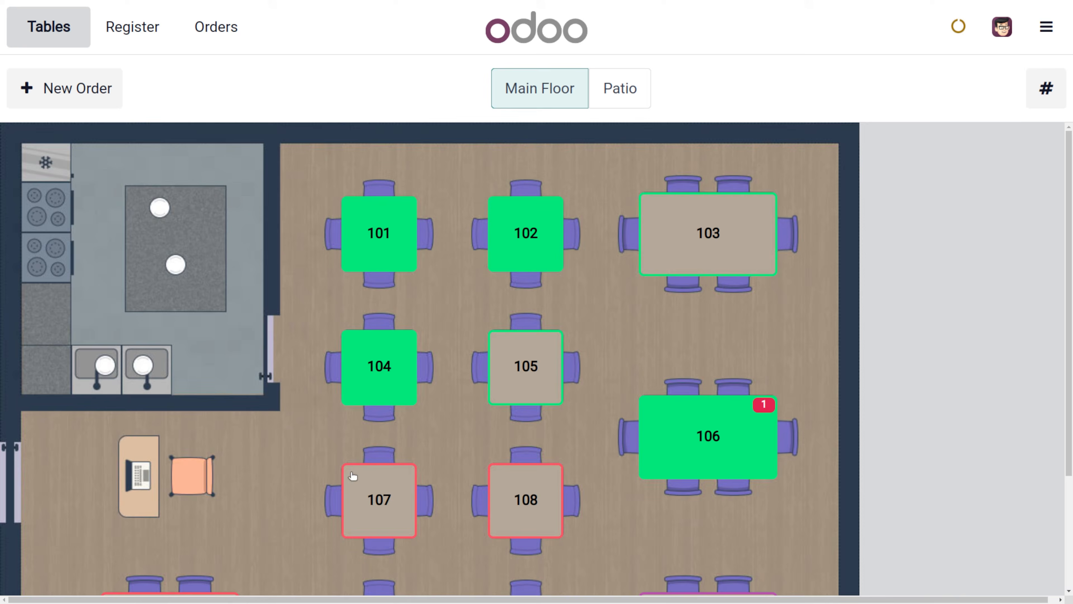
# Open the order of table 101 and switch its preset to Delivery.
pyautogui.click(400, 243)
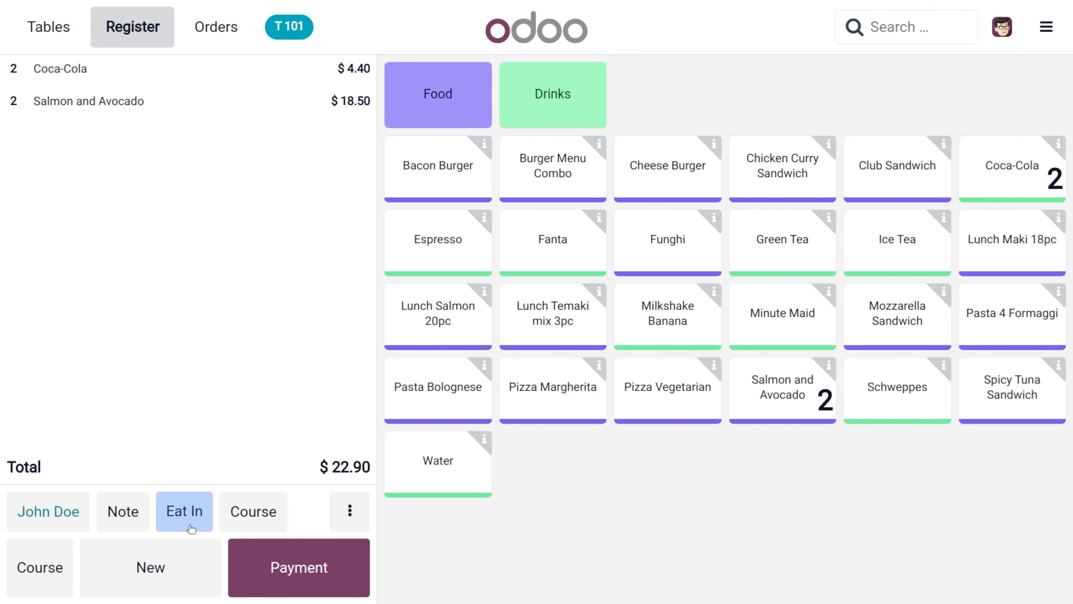
pyautogui.click(184, 511)
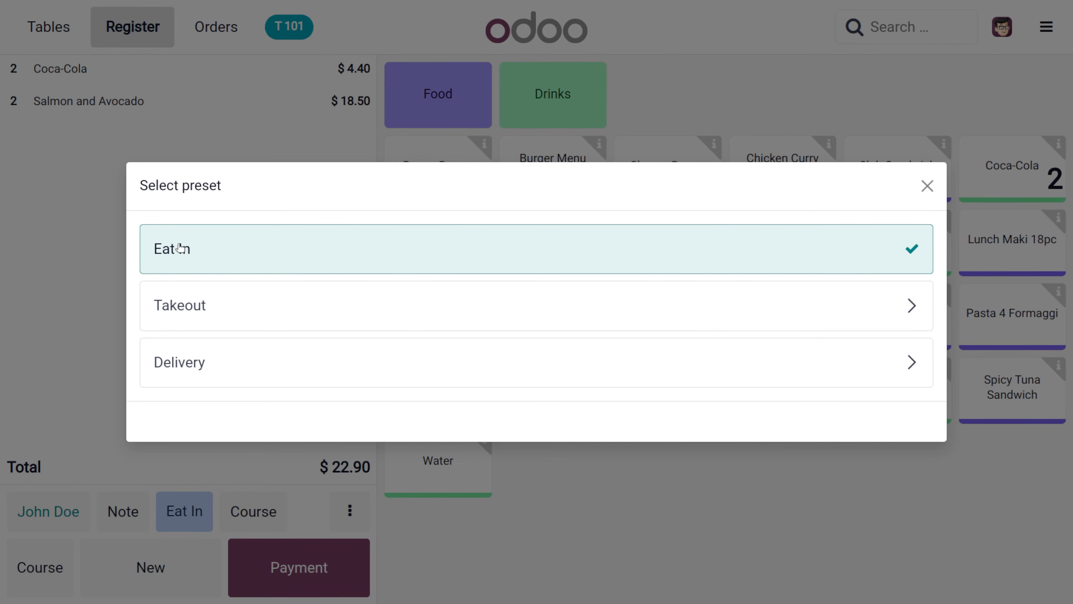
pyautogui.click(203, 383)
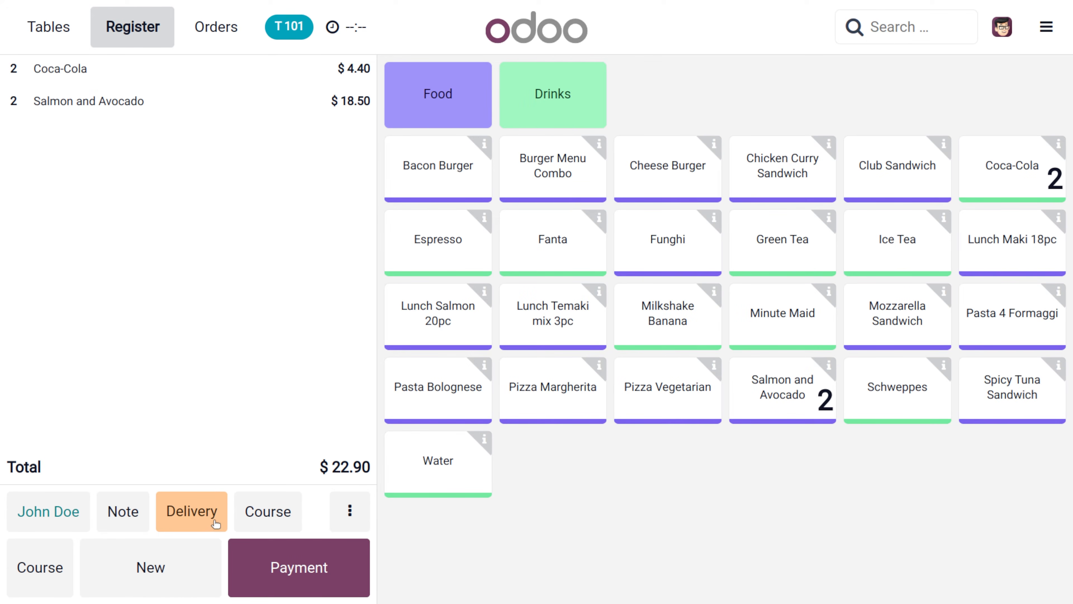
# Assign the Deco Addict contact as the order's customer and add one Espresso, one Fanta and one Green Tea.
pyautogui.click(47, 517)
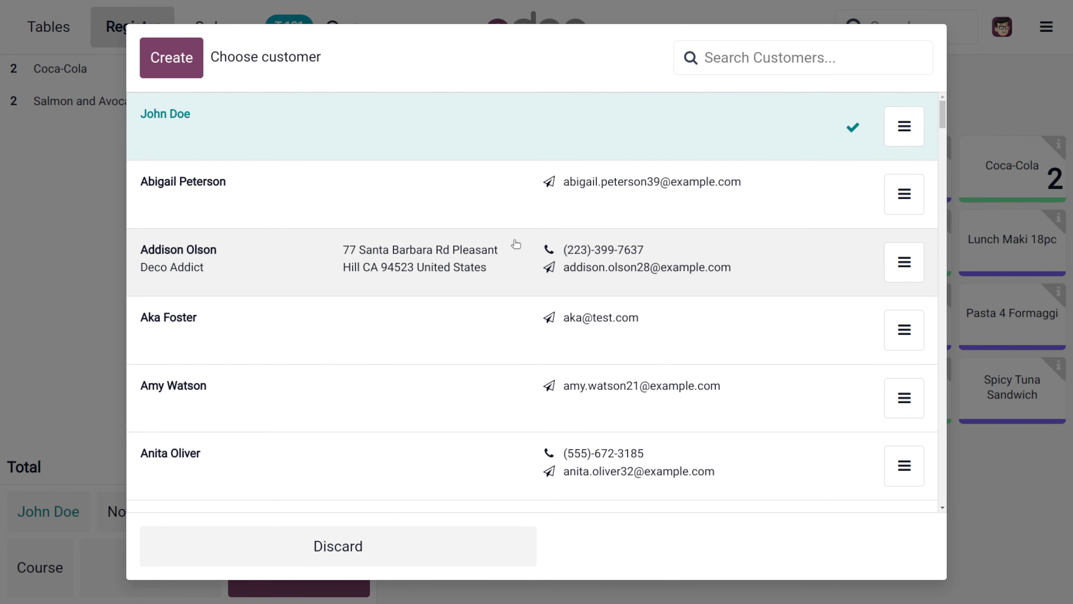
pyautogui.click(510, 248)
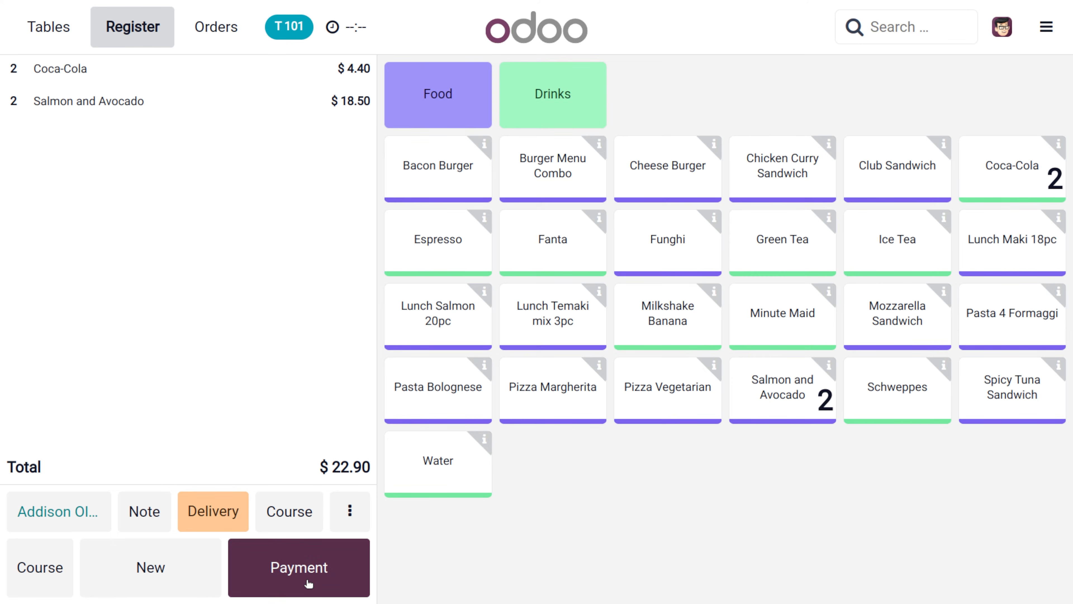
pyautogui.click(452, 246)
pyautogui.click(580, 245)
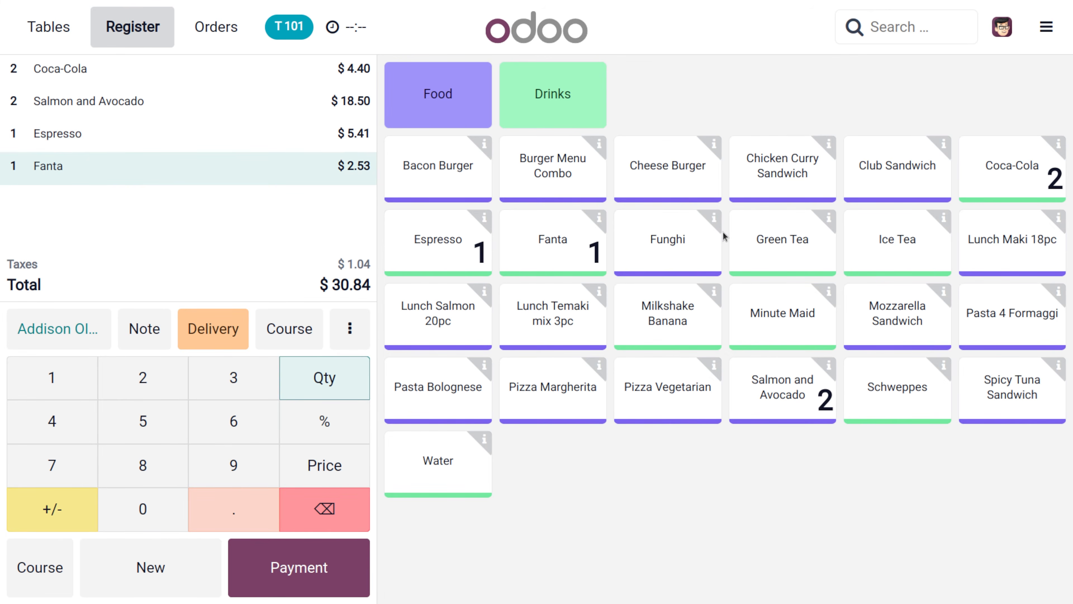
pyautogui.click(761, 248)
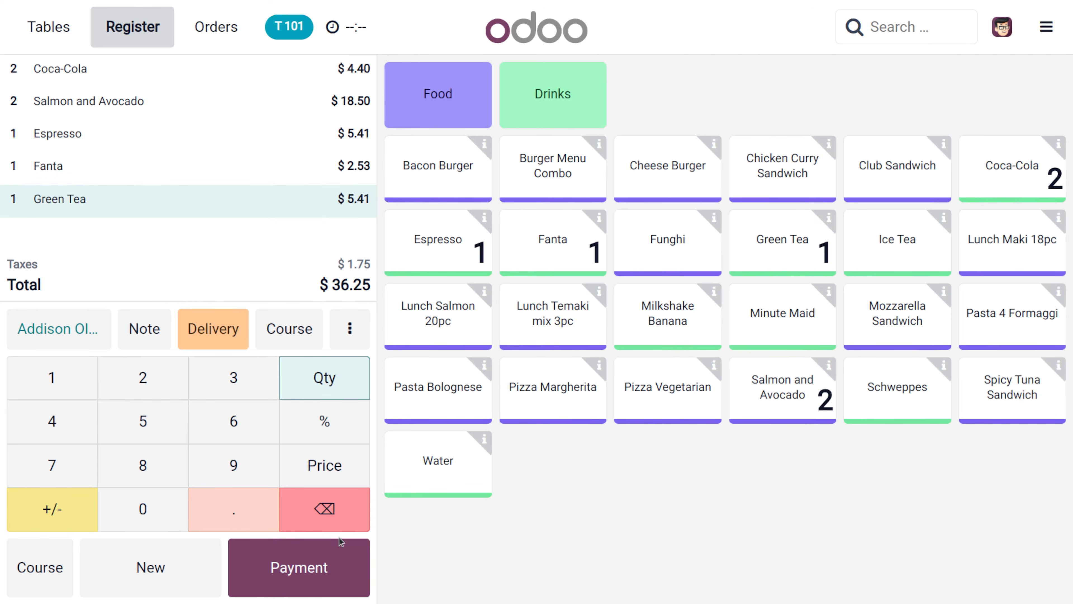
# Take the table 101 order to payment, pay the full amount in Cash and try to validate it.
pyautogui.click(311, 578)
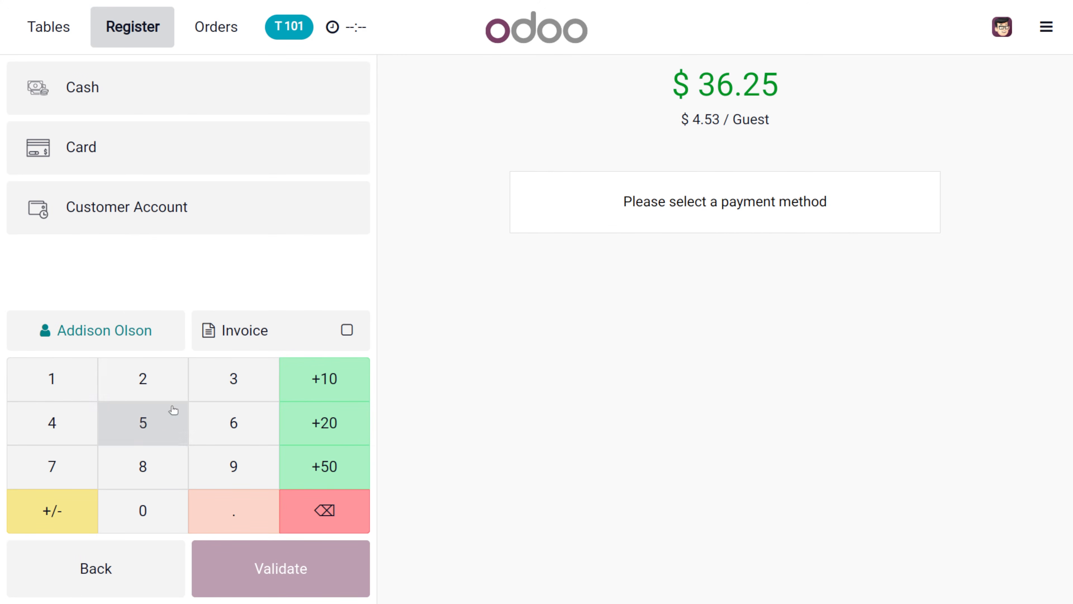
pyautogui.click(126, 107)
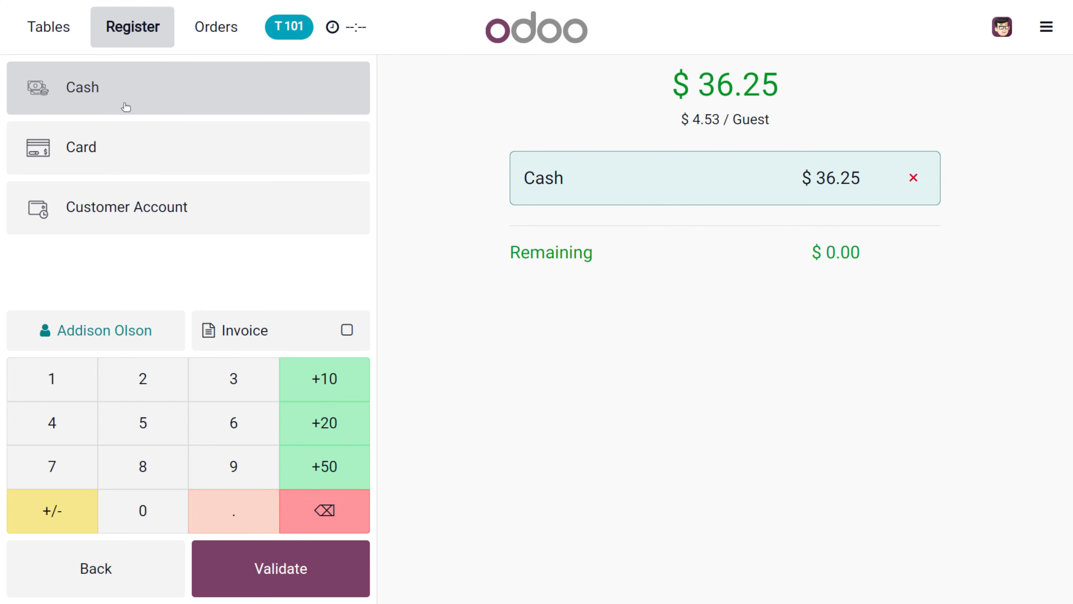
pyautogui.click(263, 587)
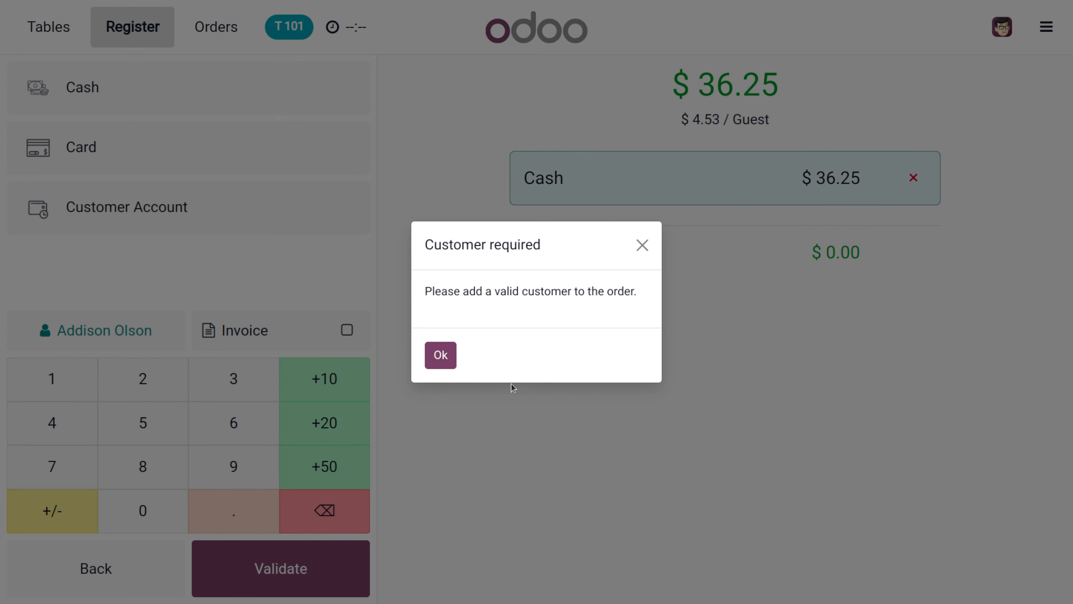
pyautogui.click(441, 356)
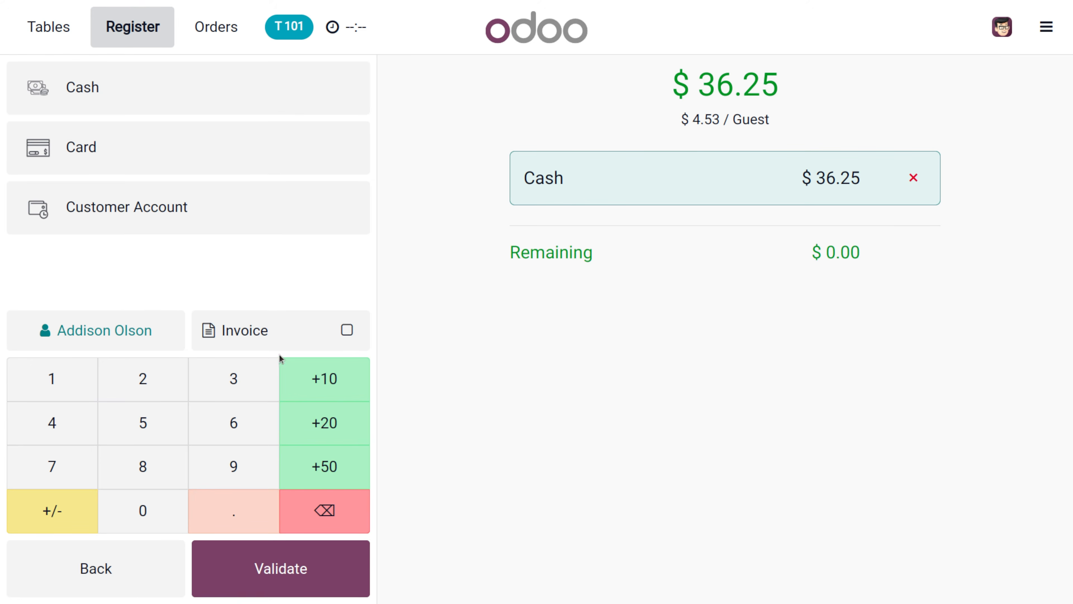
# Enable the invoice option, change the order's customer to Bloem GmbH and try to validate the payment.
pyautogui.click(347, 331)
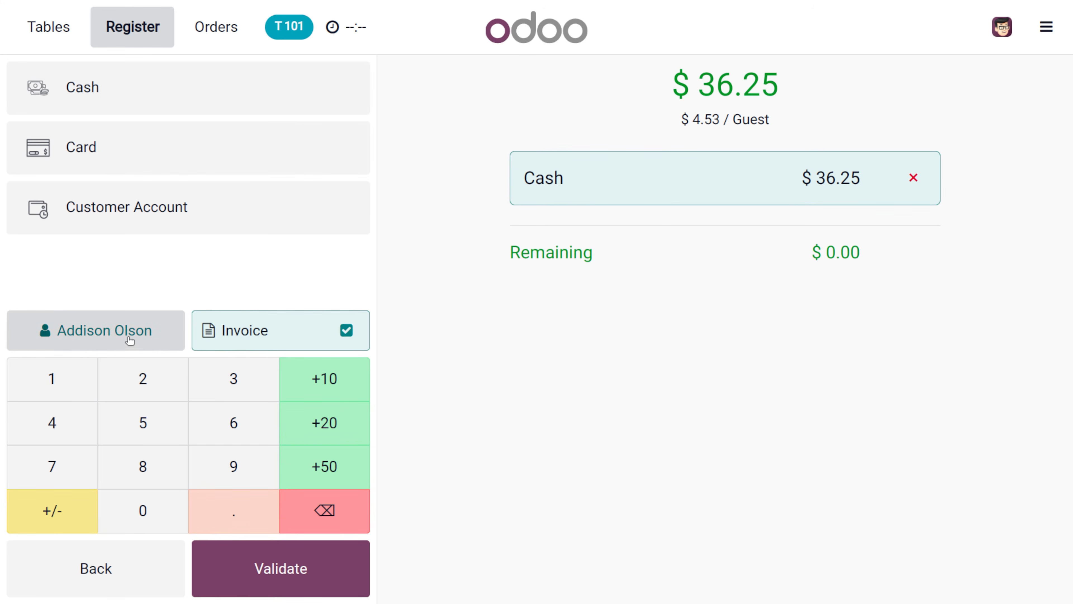
pyautogui.click(131, 342)
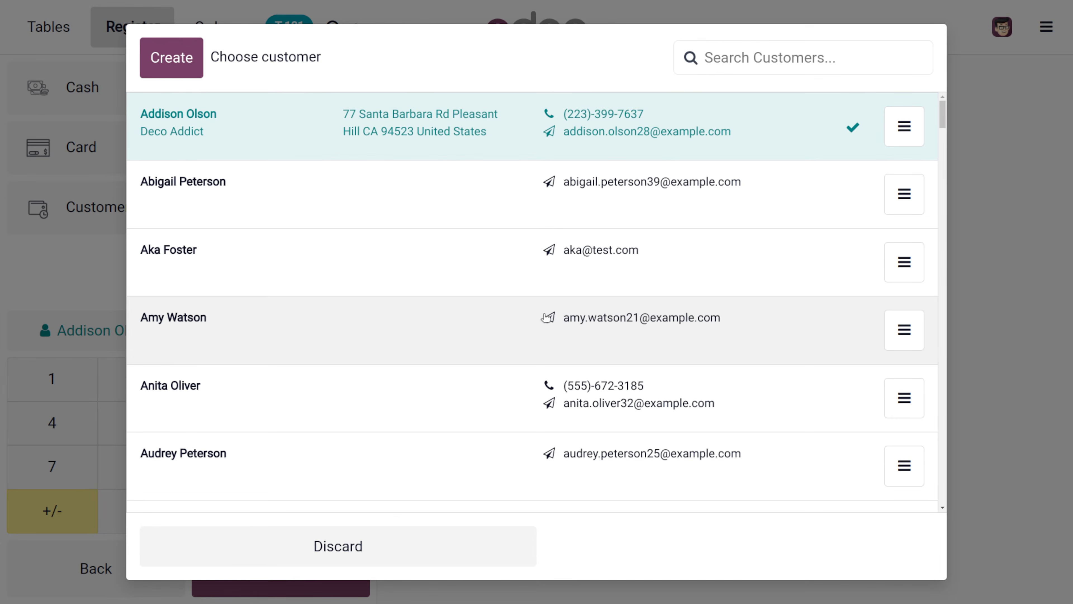
pyautogui.scroll(-5, 474, 391)
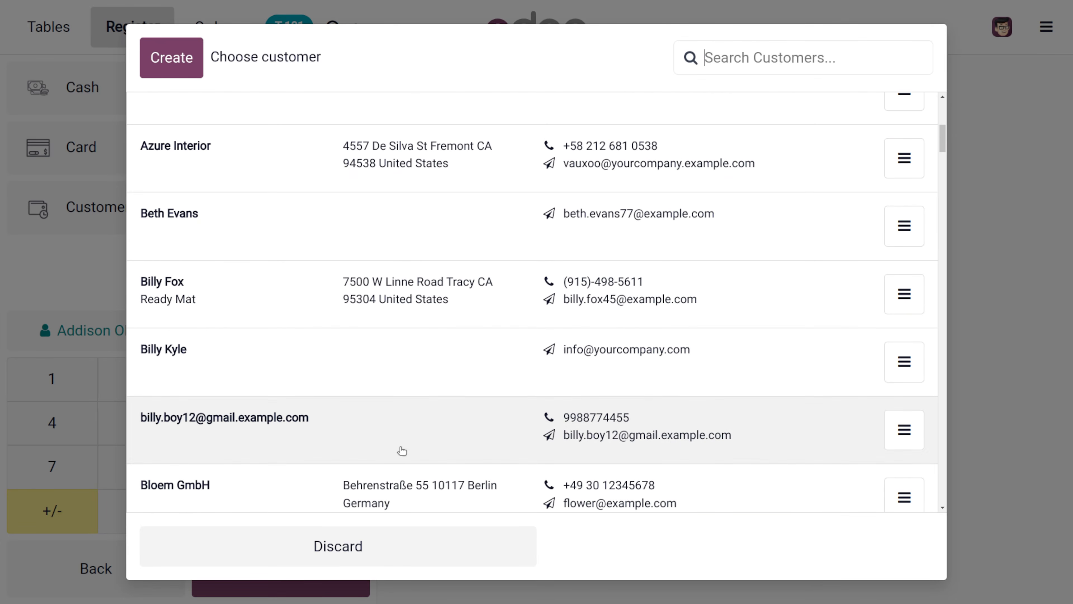
pyautogui.click(405, 484)
pyautogui.click(296, 570)
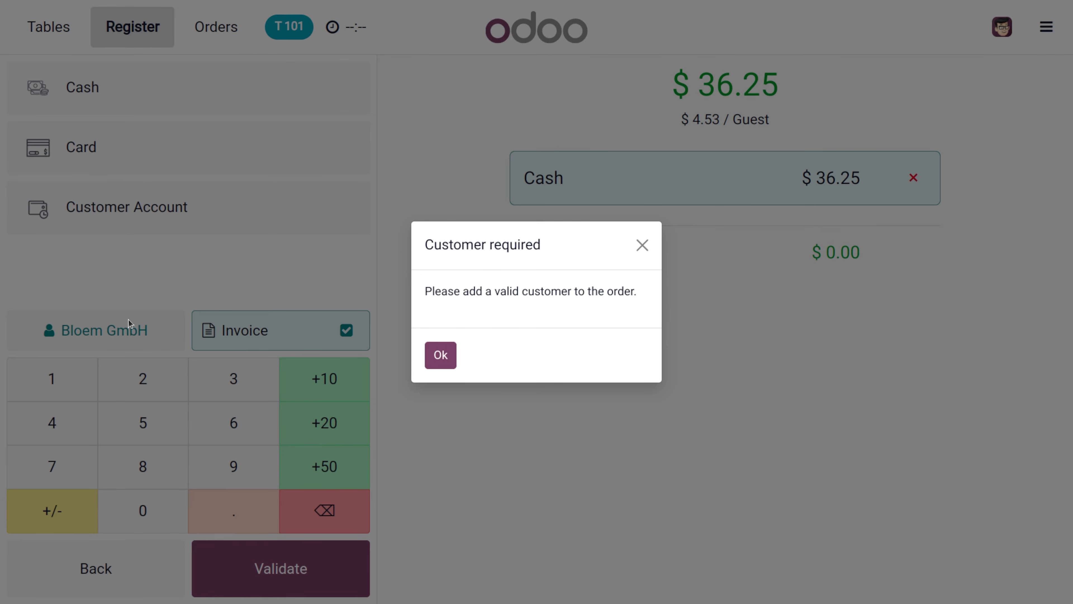
pyautogui.click(438, 355)
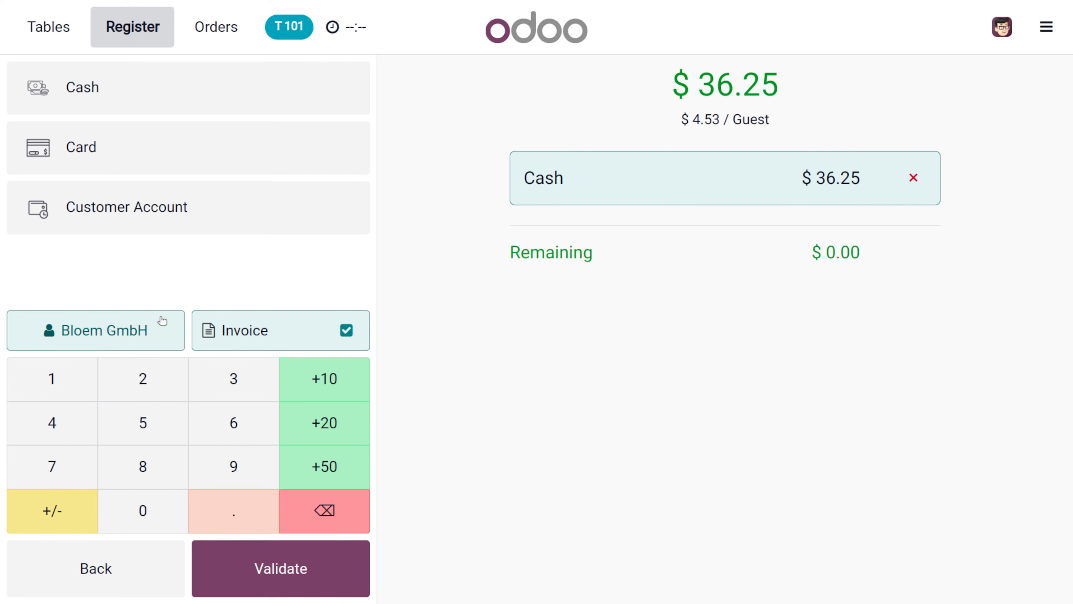
# Add "abc" as second street line and Berlin (DE) as state in Bloem GmbH's details, save, and retry validating the payment.
pyautogui.click(161, 318)
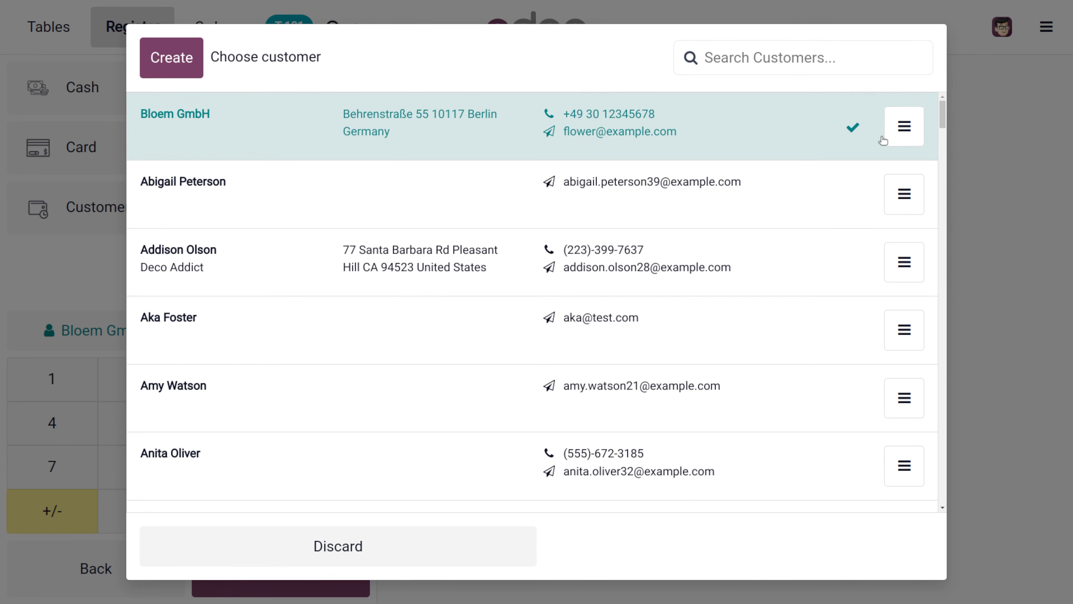
pyautogui.click(904, 127)
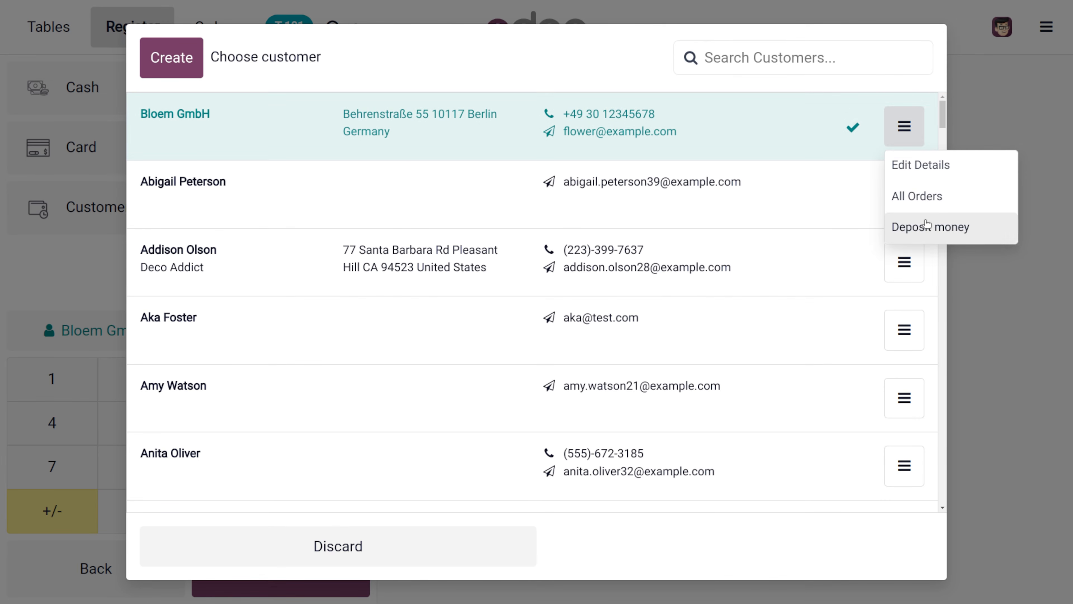
pyautogui.click(921, 166)
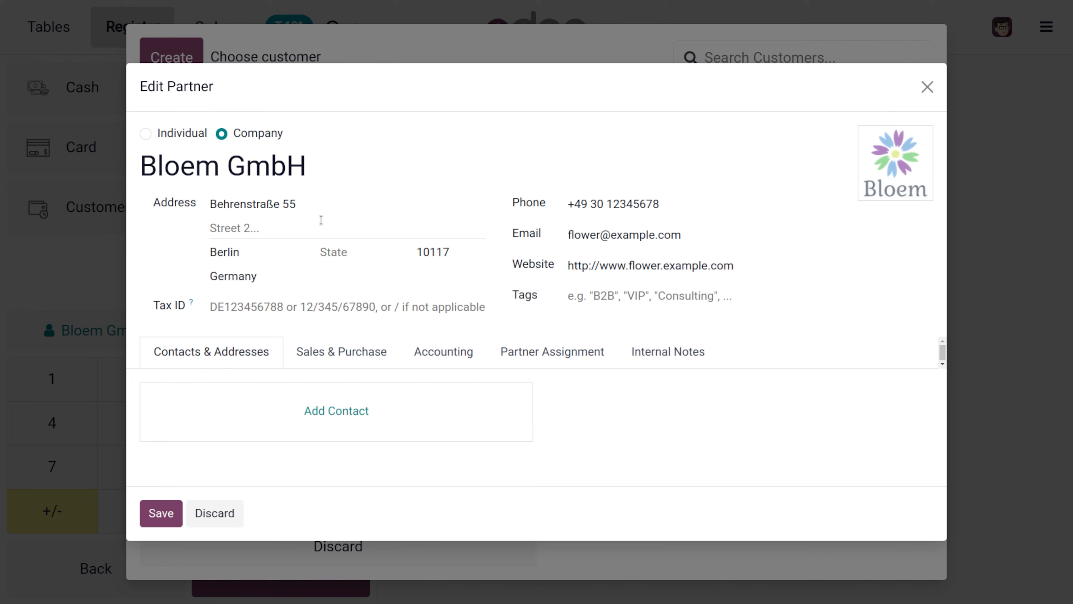
pyautogui.click(286, 226)
pyautogui.write('ab')
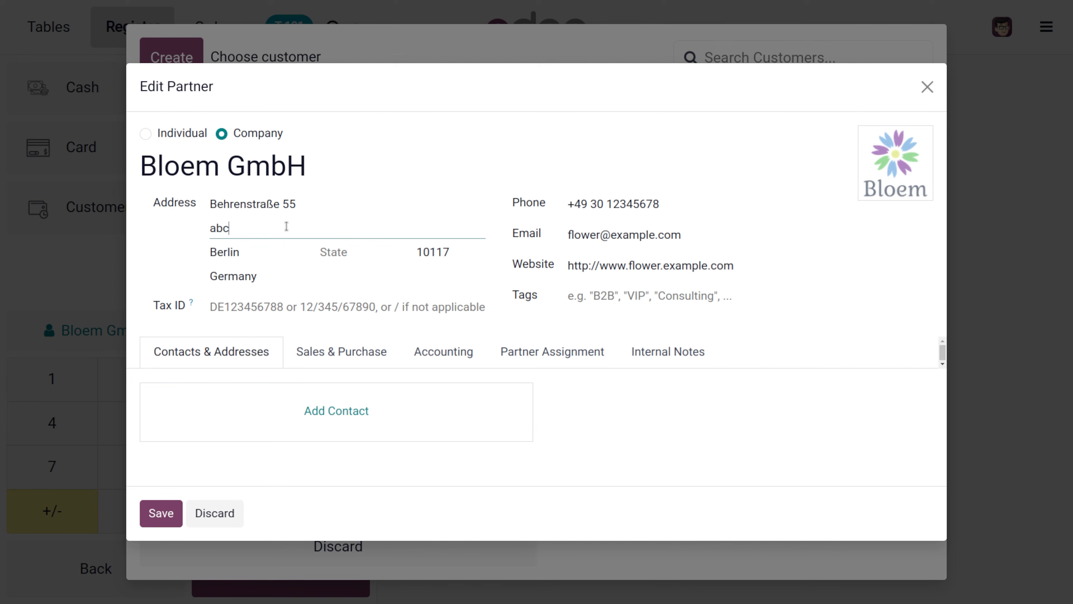
pyautogui.write('c')
pyautogui.click(334, 248)
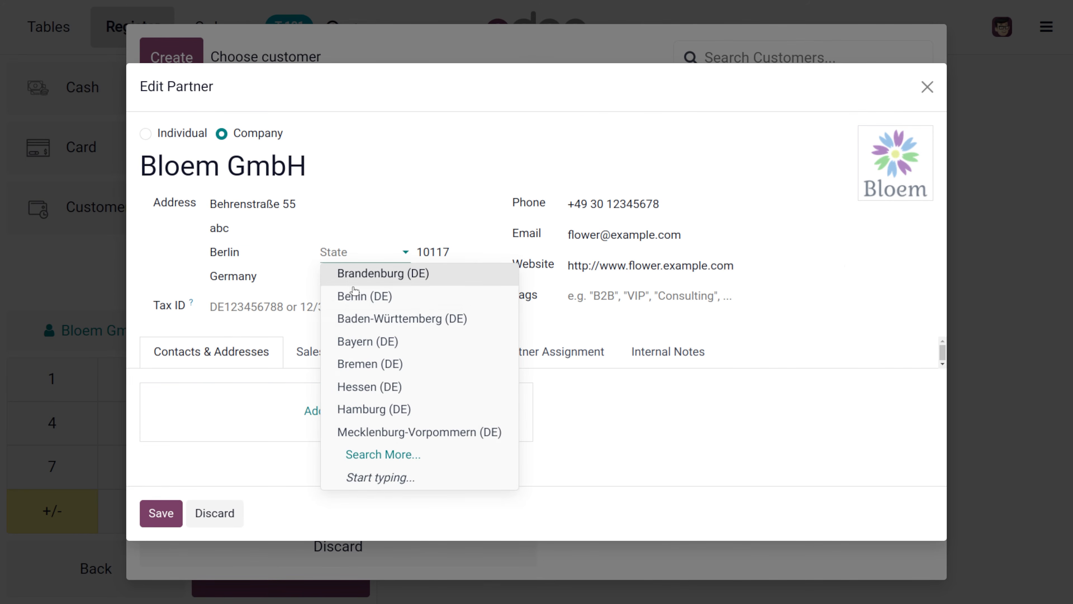
pyautogui.click(357, 298)
pyautogui.click(160, 514)
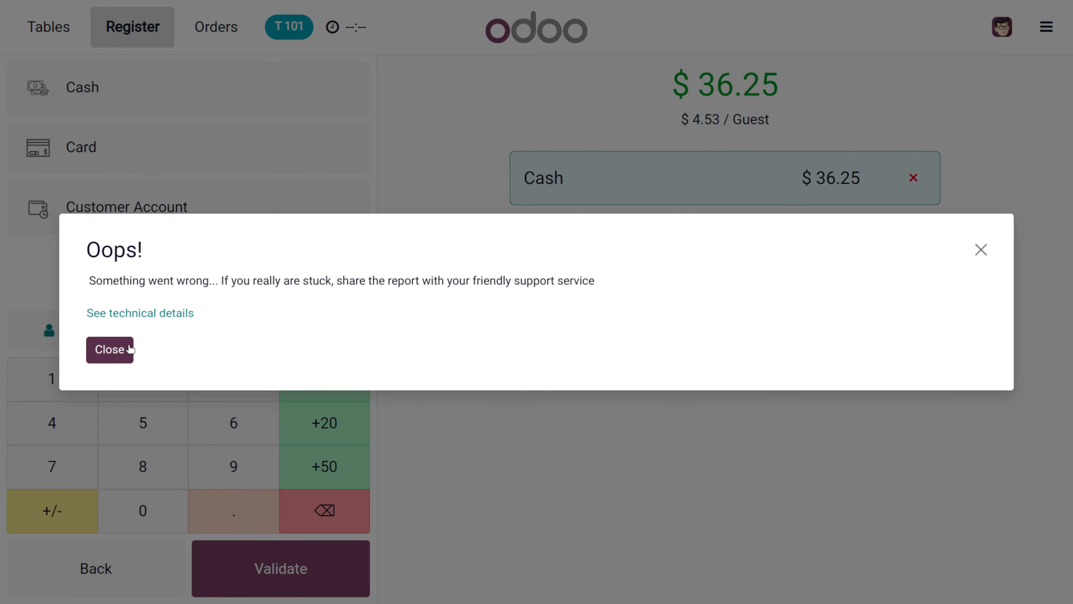
pyautogui.click(127, 350)
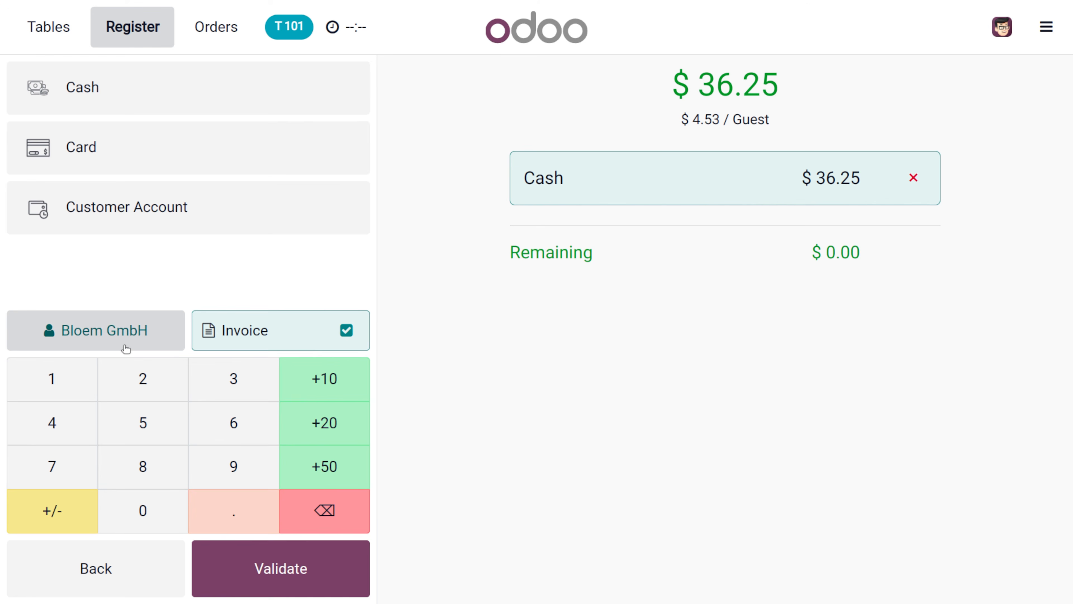
pyautogui.click(305, 576)
pyautogui.click(435, 355)
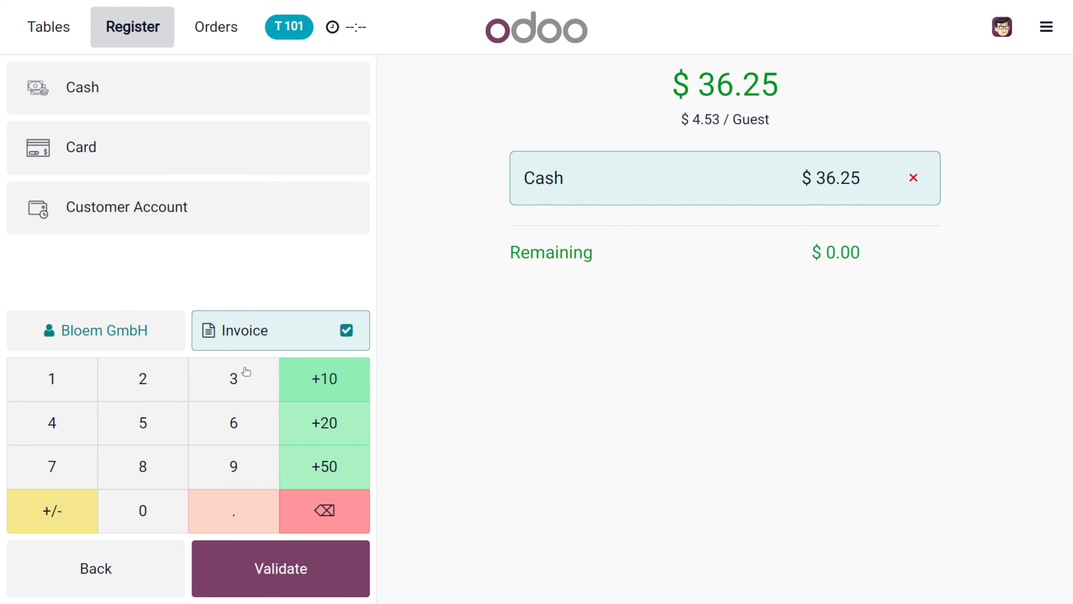
# Start a money deposit for Bloem GmbH with Cash as the payment method and validate it.
pyautogui.click(140, 335)
pyautogui.click(904, 129)
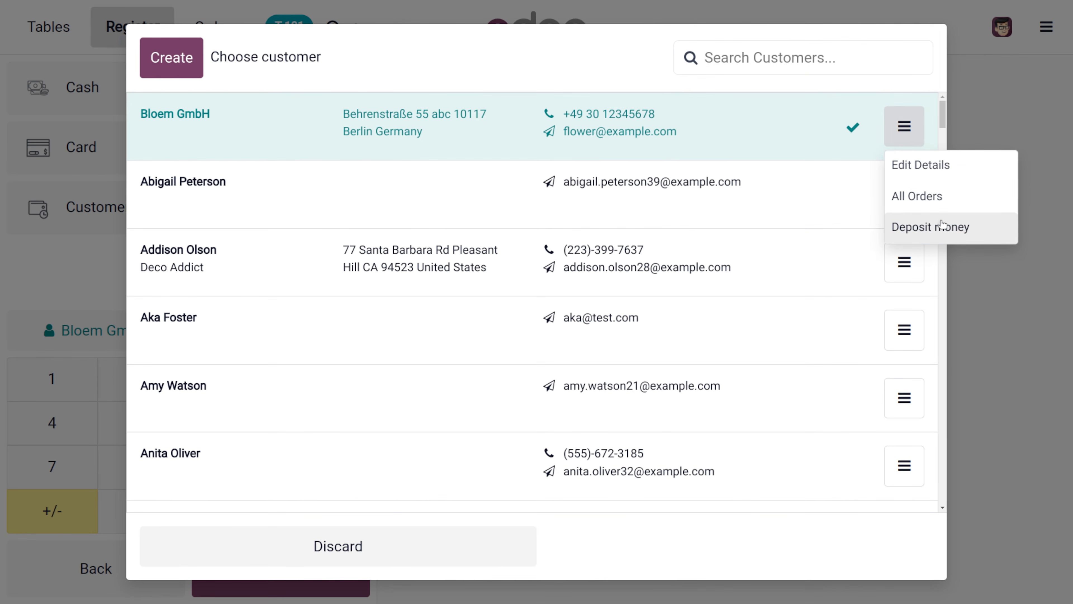
pyautogui.click(928, 227)
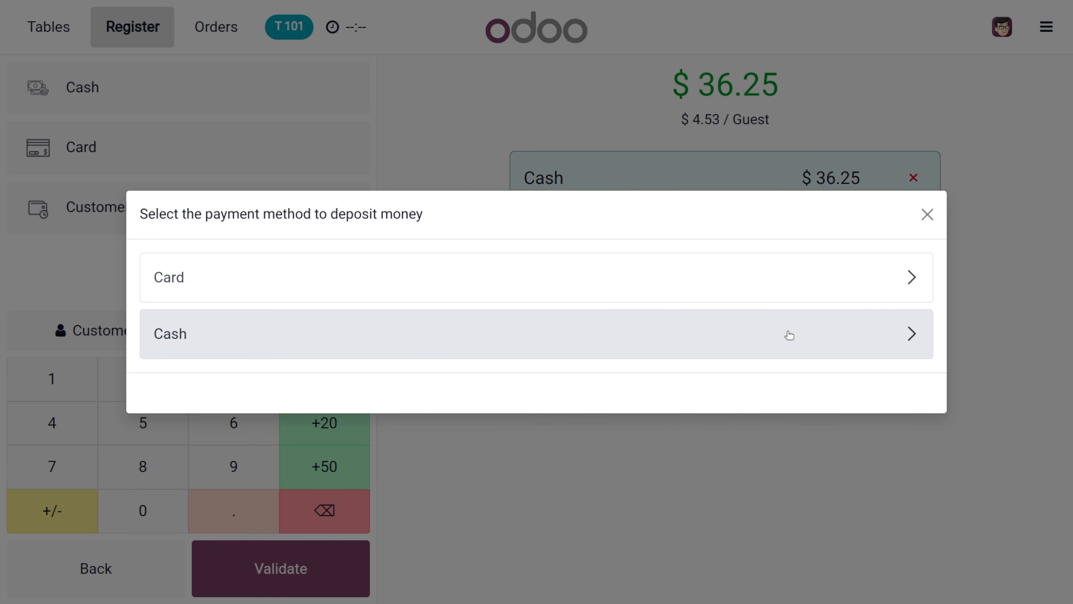
pyautogui.click(784, 345)
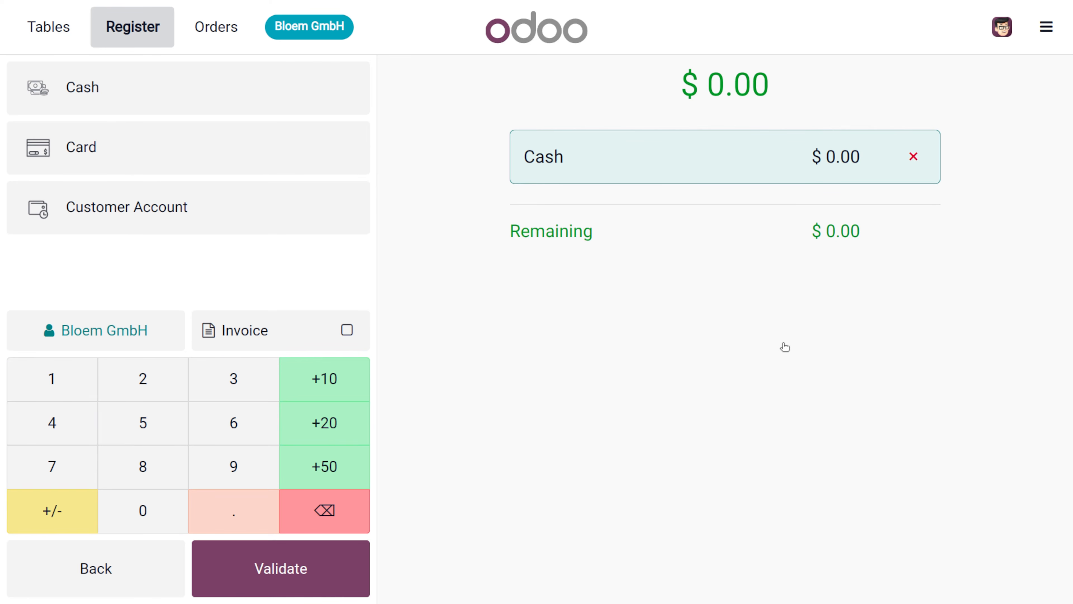
pyautogui.click(281, 568)
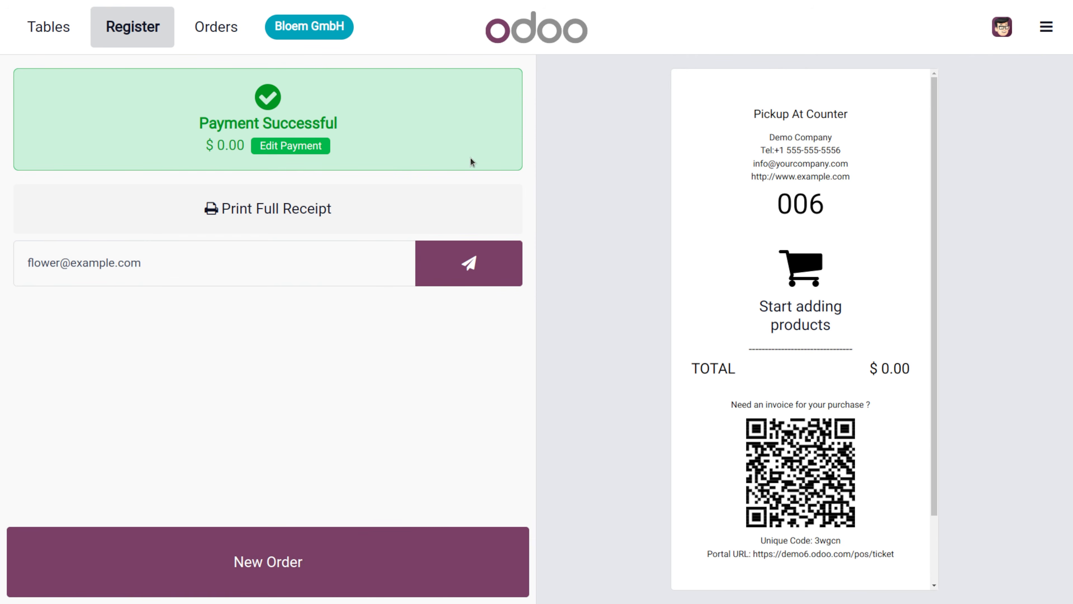